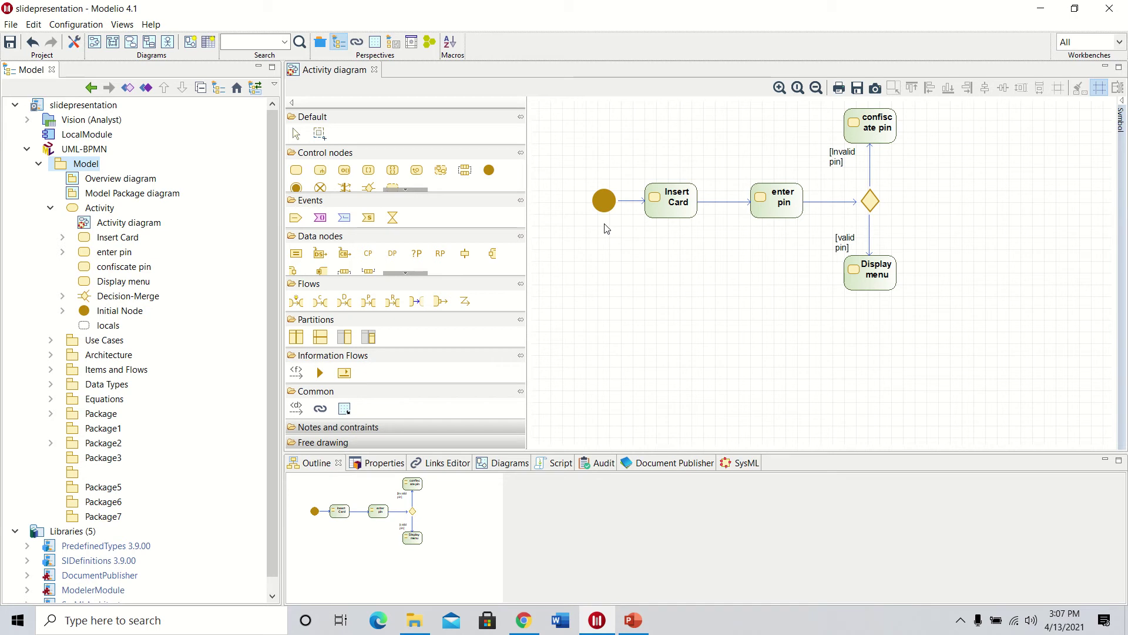
Step: Bring up the context menu for the Model package in the model explorer
right_click(87, 167)
Step: Create a SysML Architect package diagram under Model, named Model Package diagram (1)
left_click(130, 175)
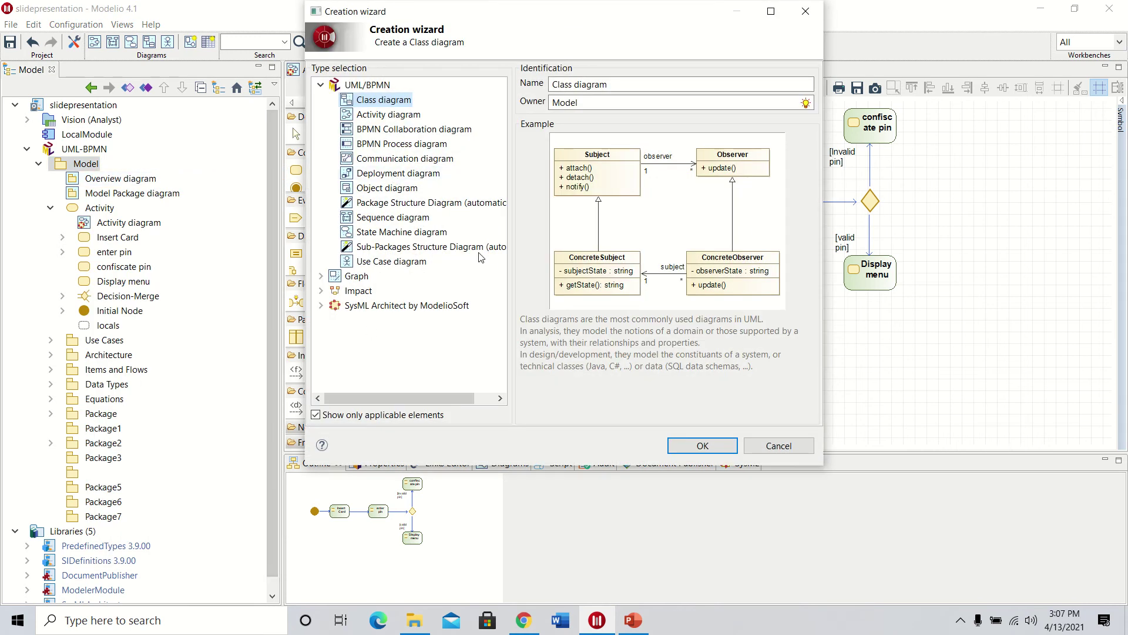
left_click(321, 307)
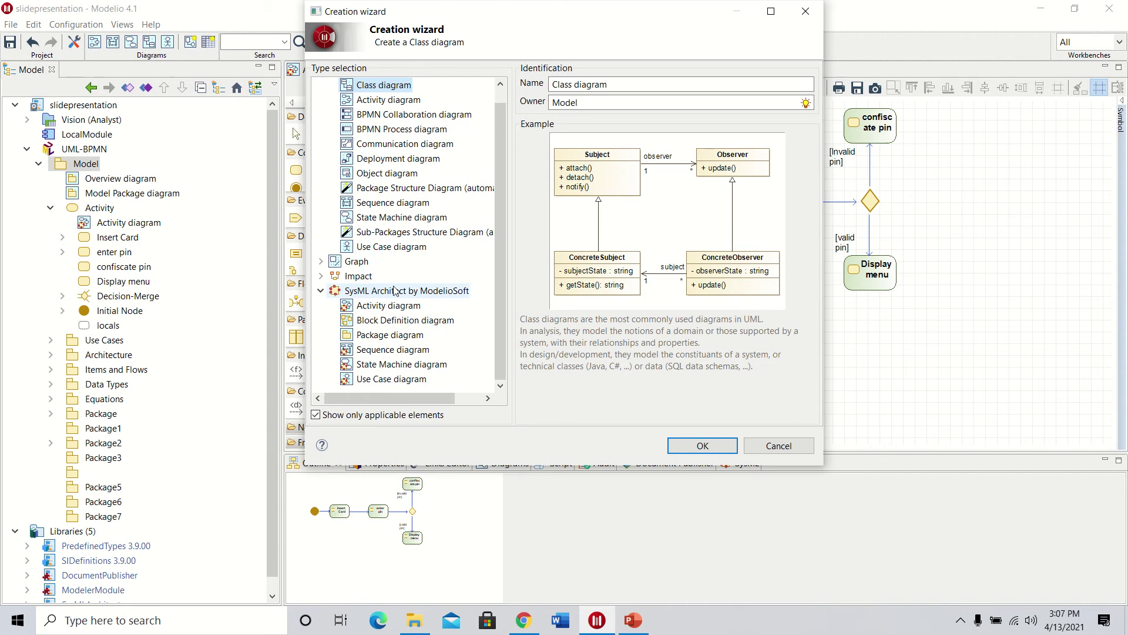
left_click(383, 336)
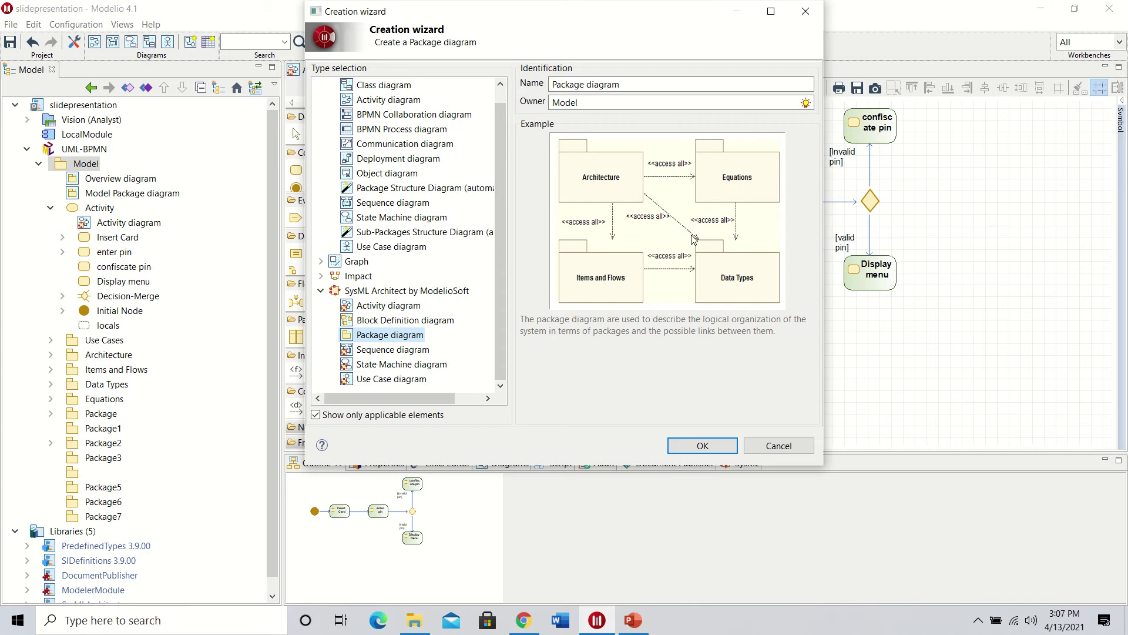
left_click(698, 446)
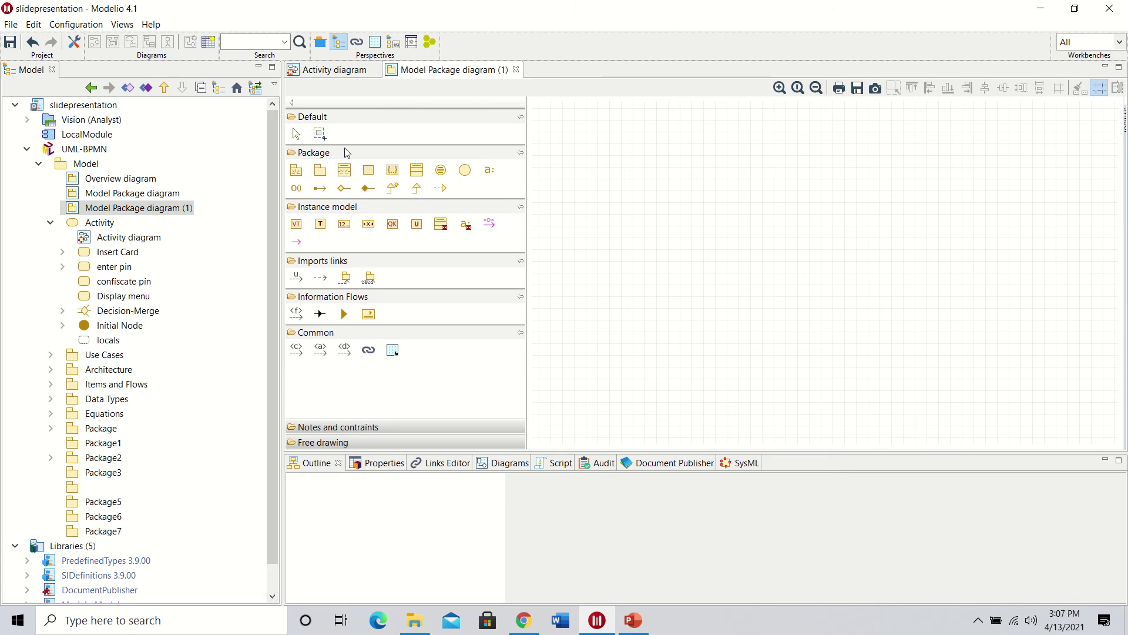
Step: Place Package4, Package8, Package9 and Package10 in a two-by-two grid
left_click(320, 172)
left_click(614, 170)
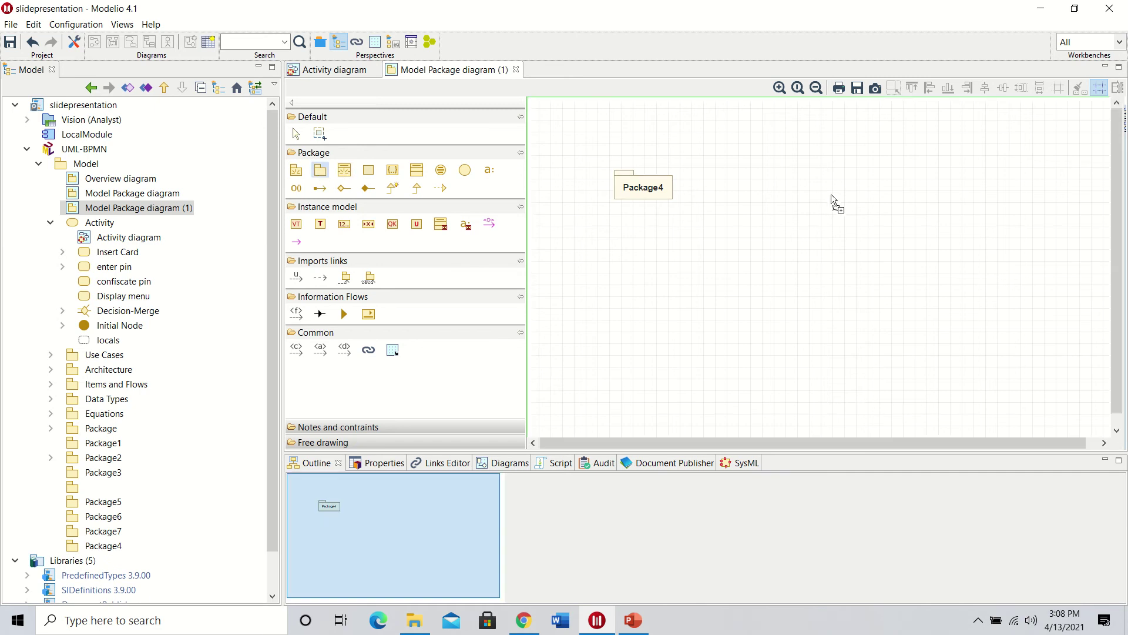
left_click(865, 178)
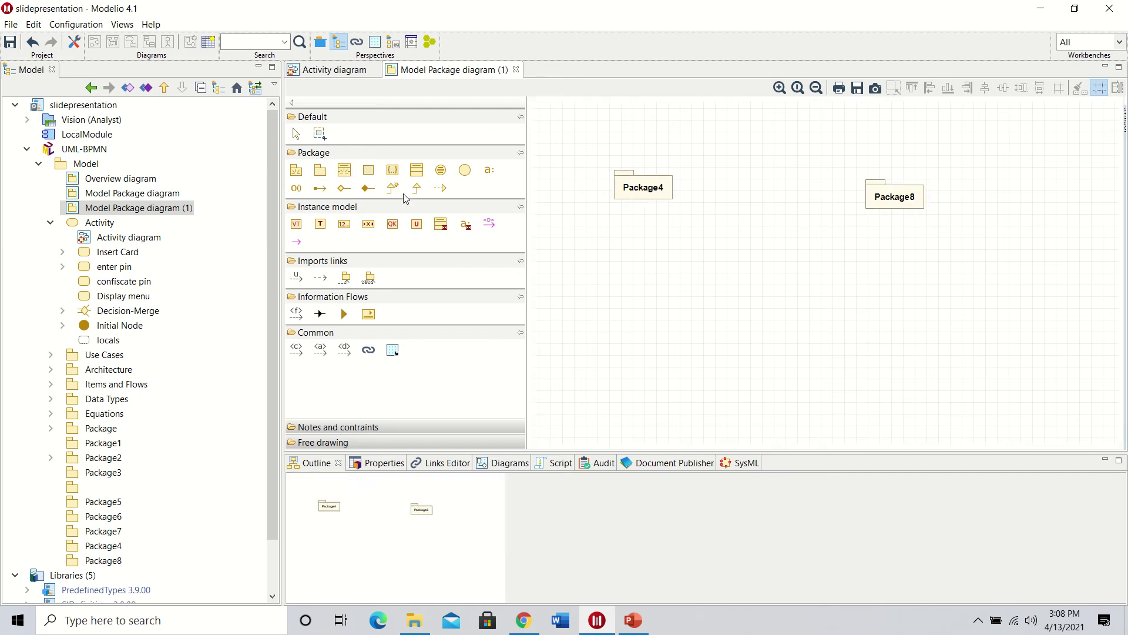
left_click(639, 315)
left_click(320, 170)
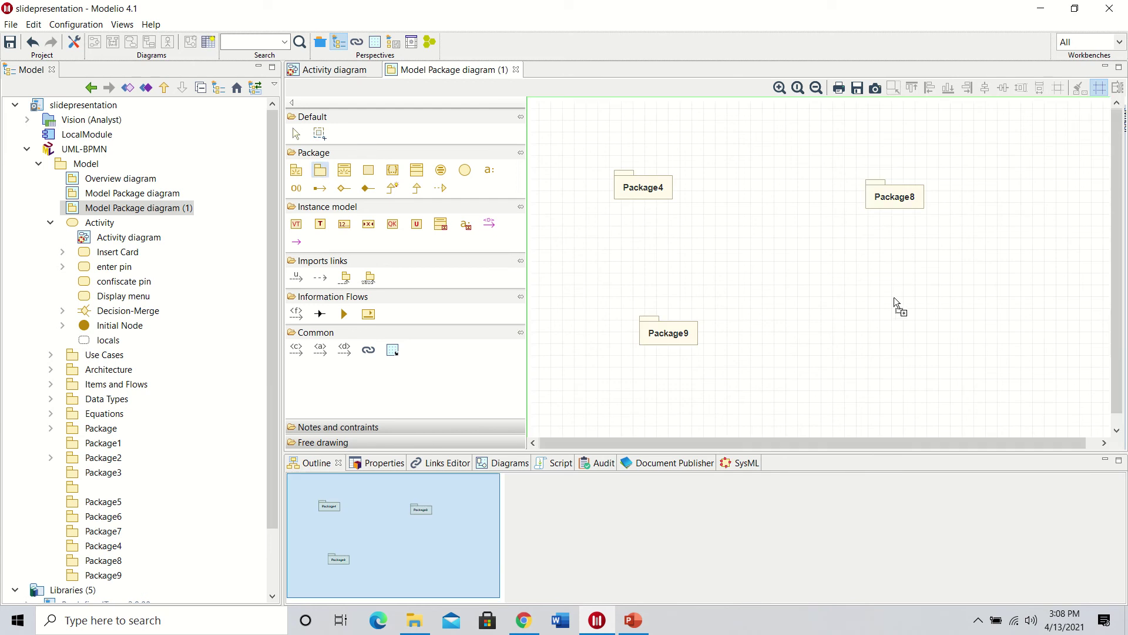
left_click(882, 316)
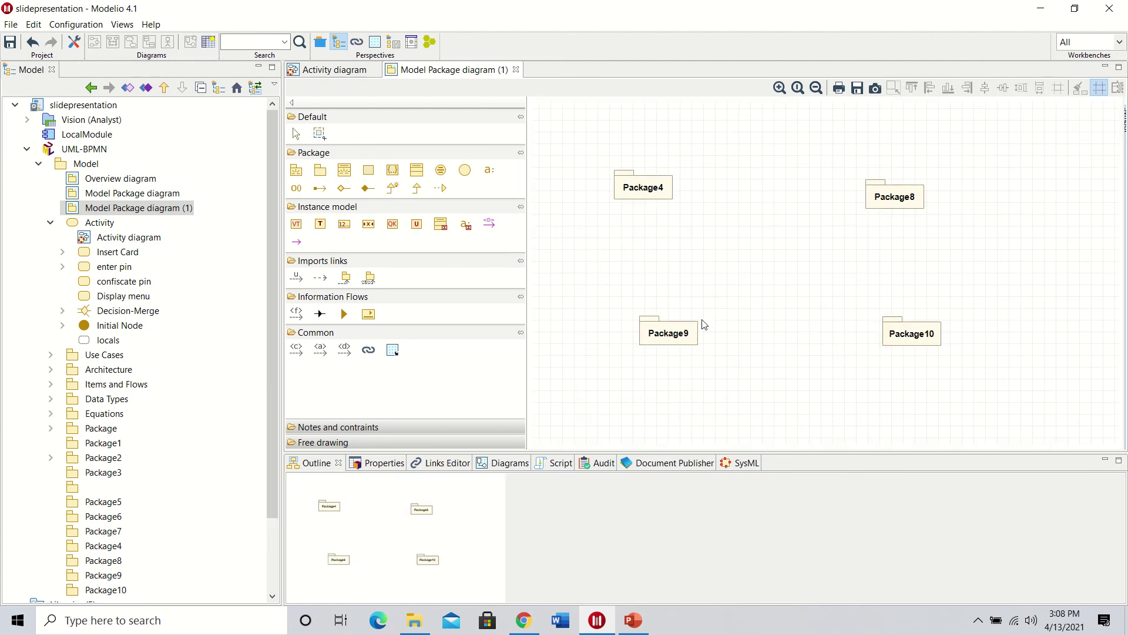
Step: Resize the four packages so they are all the same size
left_click(642, 333)
left_click_drag(636, 314, 609, 284)
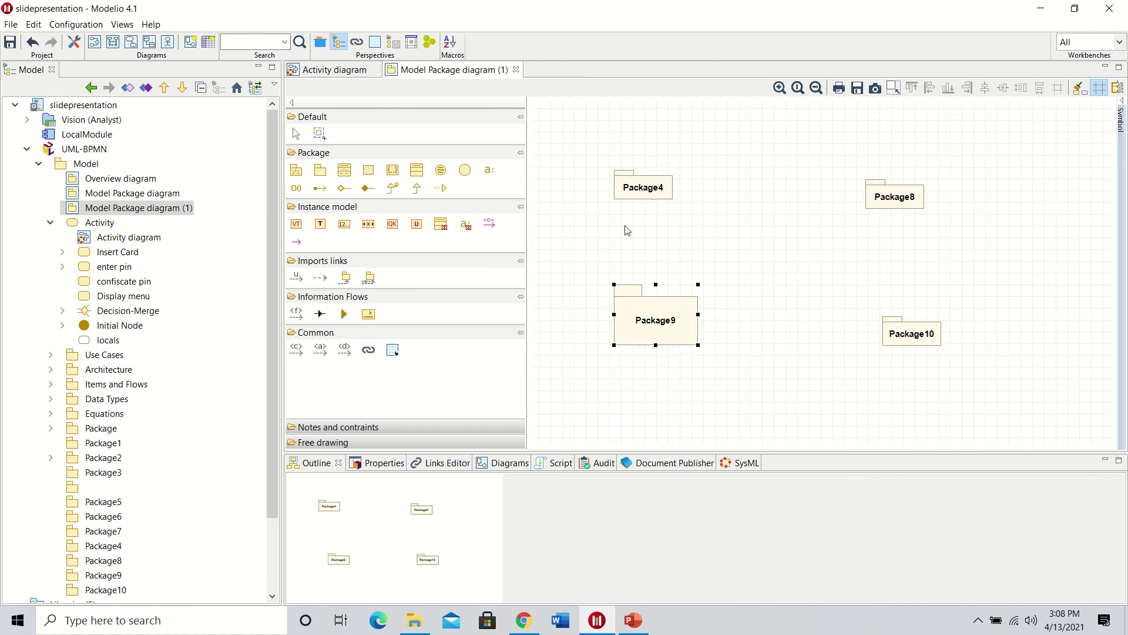
left_click(671, 198)
left_click_drag(673, 200, 700, 226)
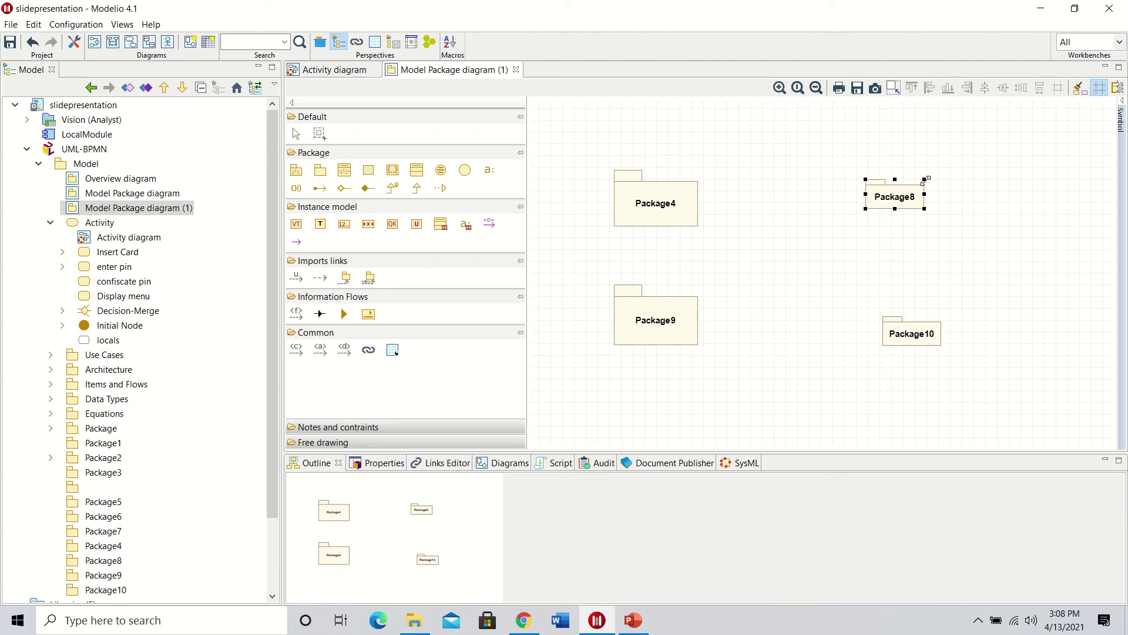
left_click_drag(924, 179, 940, 169)
left_click_drag(865, 209, 856, 227)
left_click(897, 346)
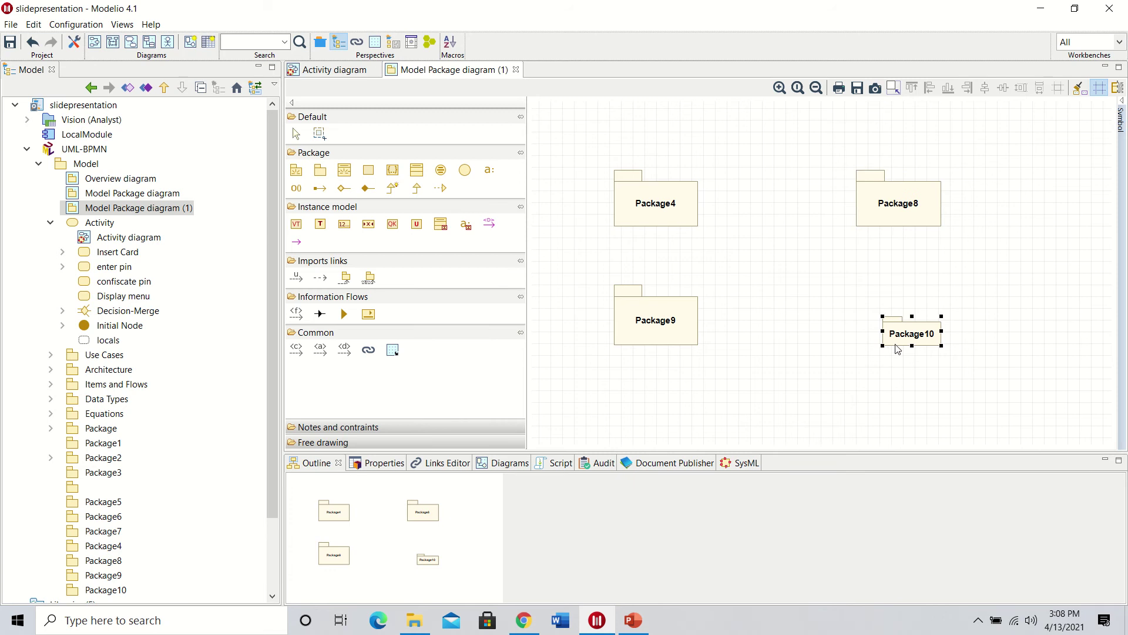
left_click_drag(882, 316, 857, 285)
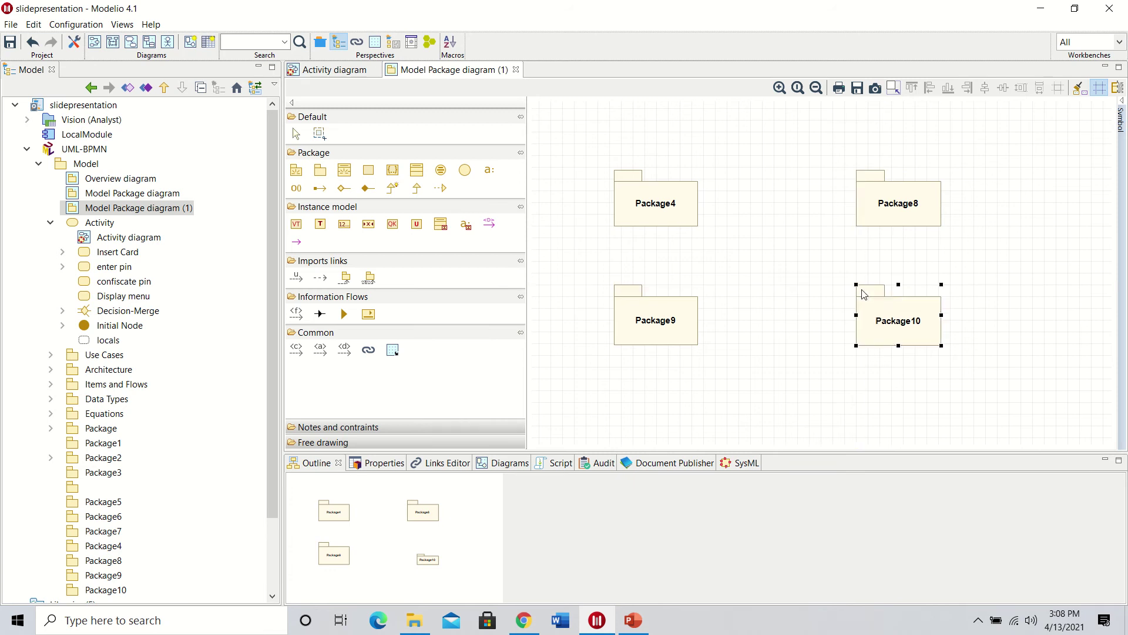
left_click(648, 237)
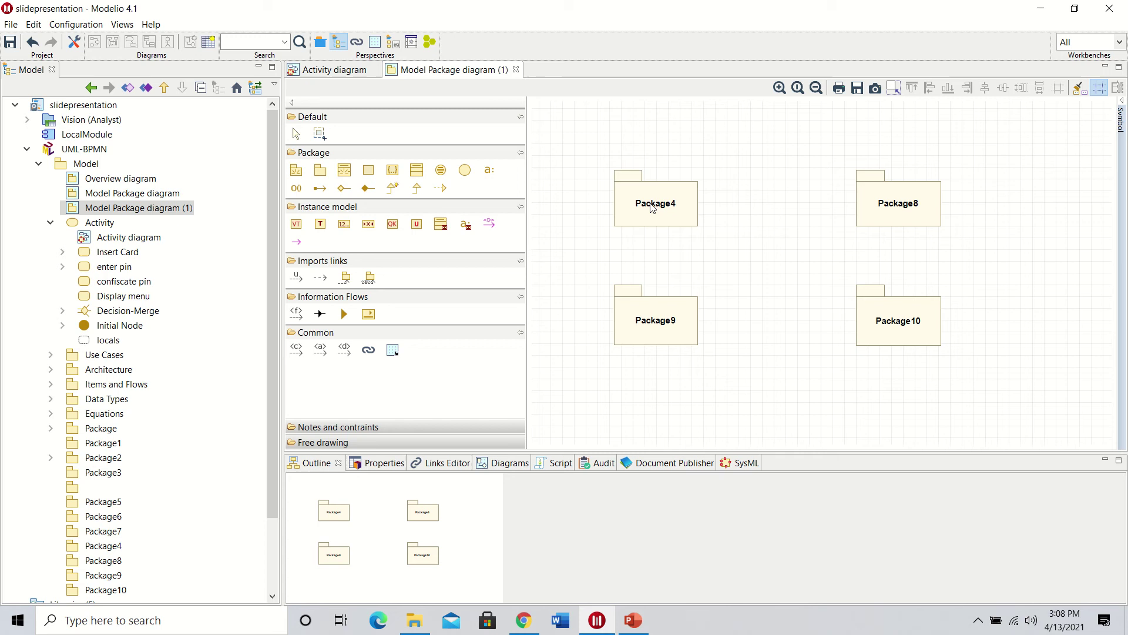
Step: Rename Package4 to Architecture and Package8 to Items and Flows
left_click(652, 208)
right_click(652, 208)
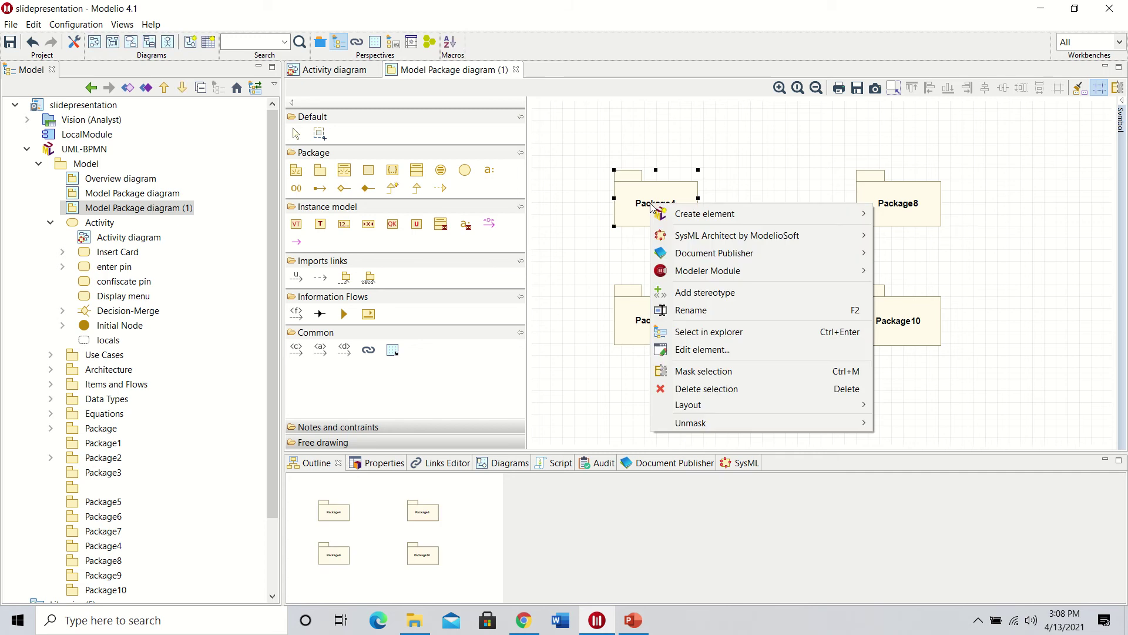
left_click(690, 309)
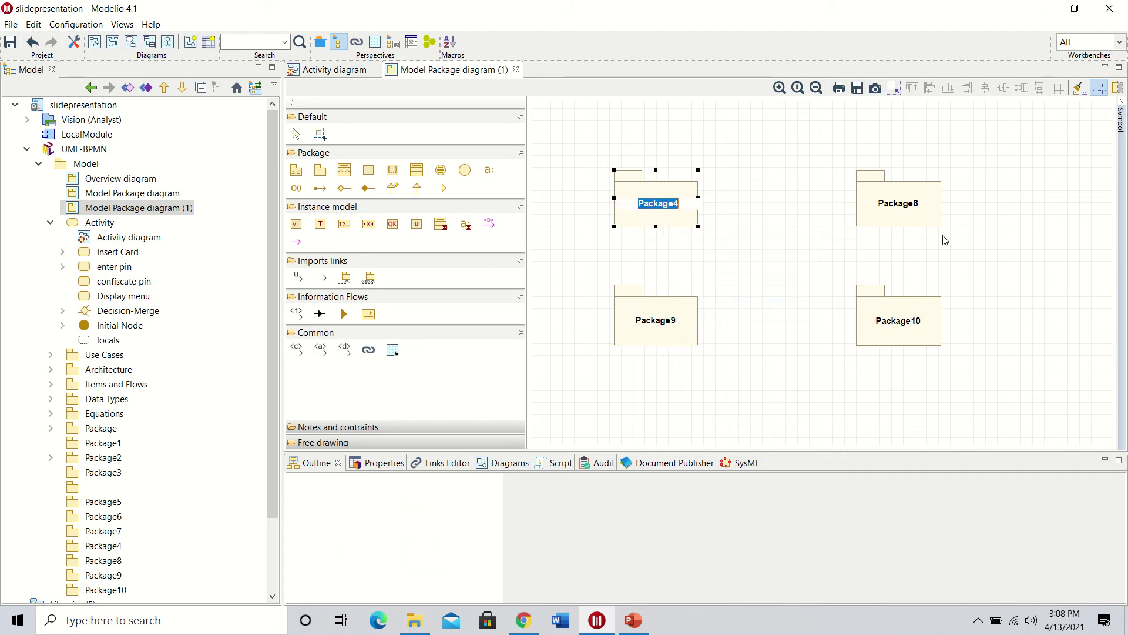
type("Ar")
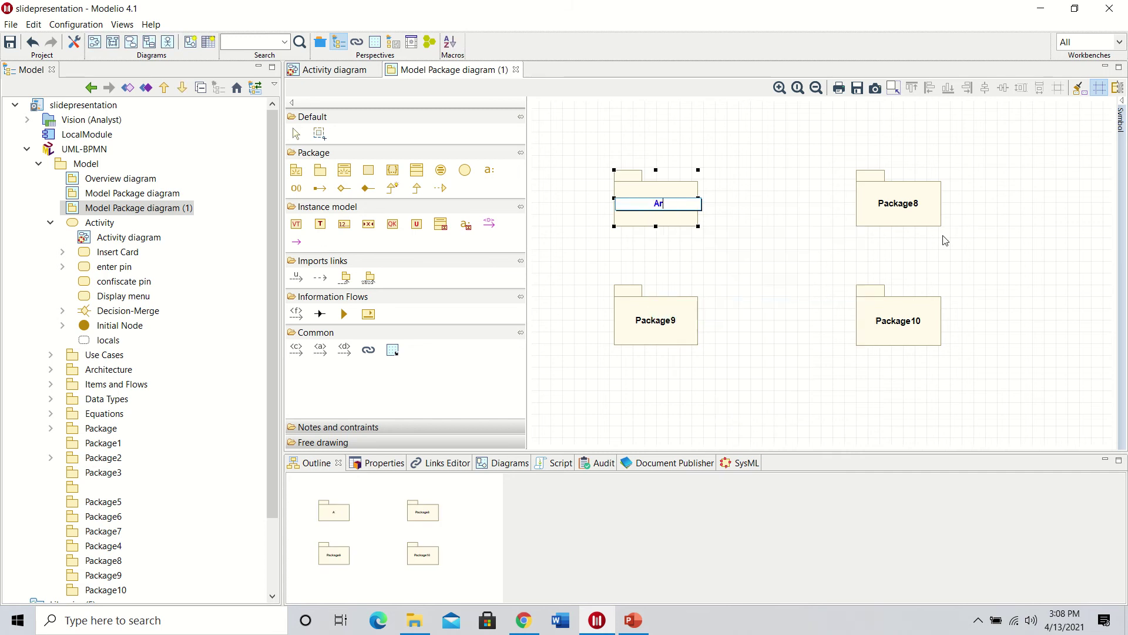
type("chitec")
type("ture")
left_click(909, 205)
right_click(906, 204)
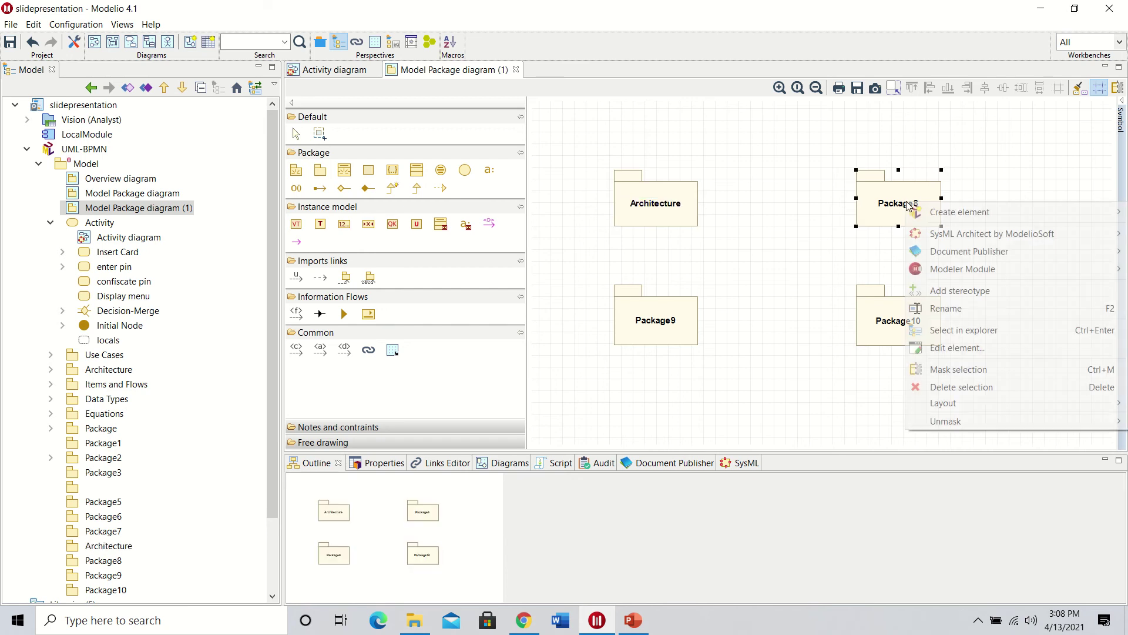
left_click(952, 309)
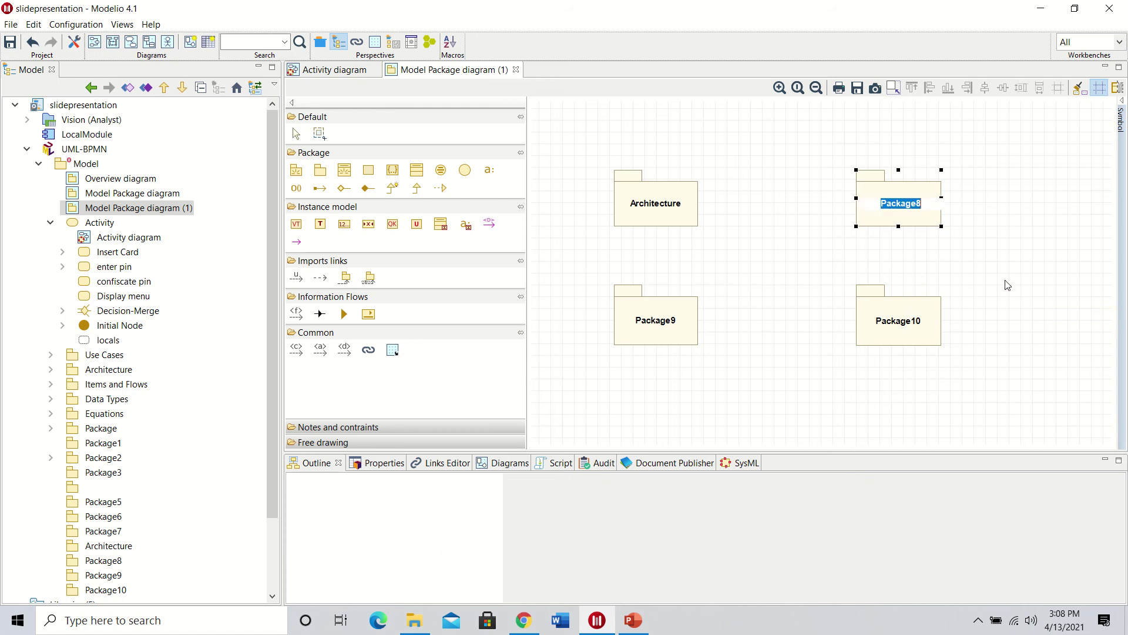
type("It")
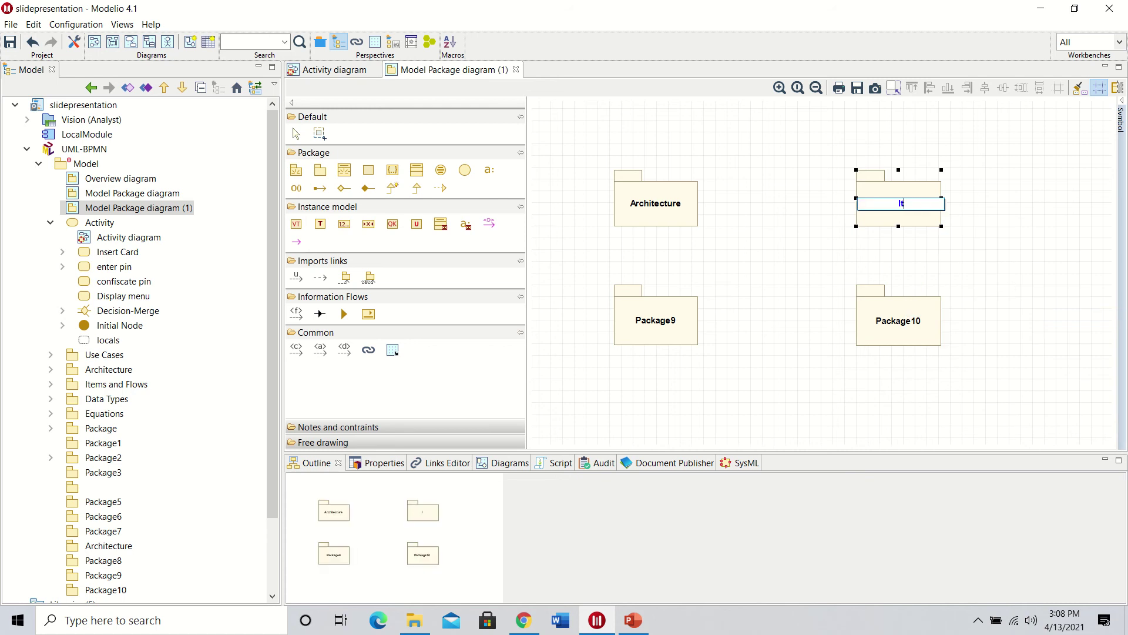
type("ems and")
type(" Flows")
left_click(661, 328)
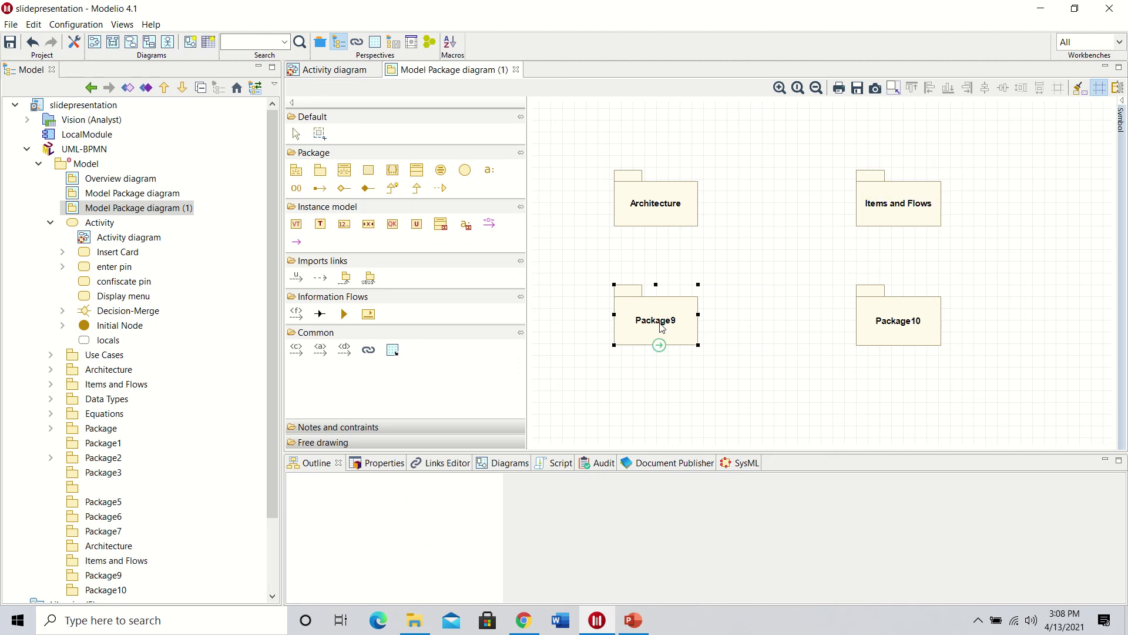
Step: Rename Package9 to Data Types and Package10 to Equations
right_click(662, 327)
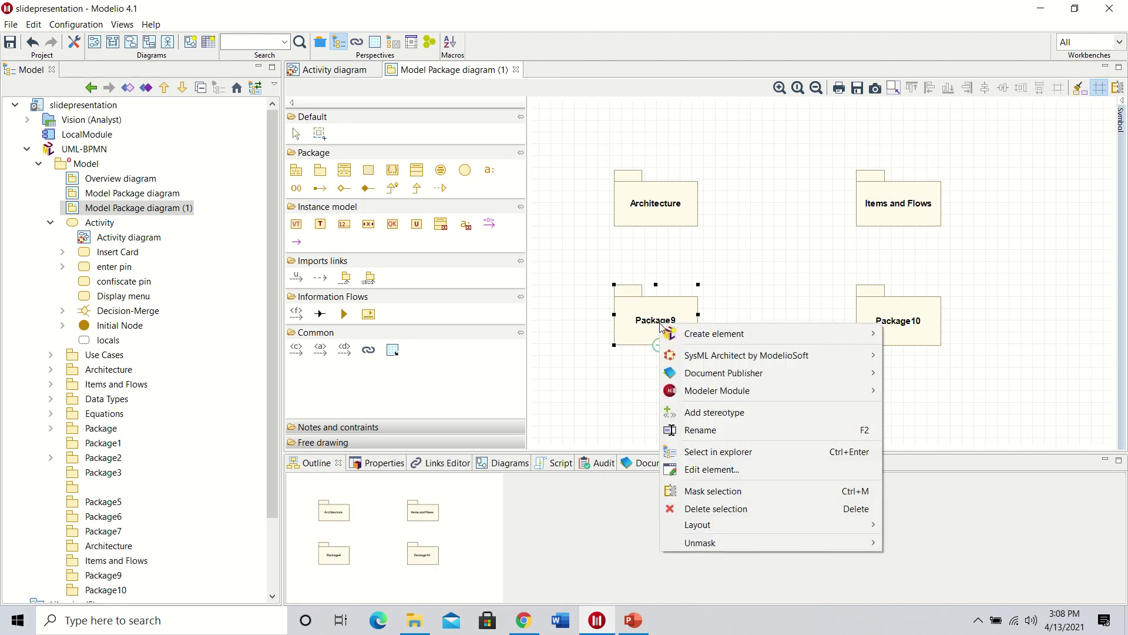
left_click(715, 428)
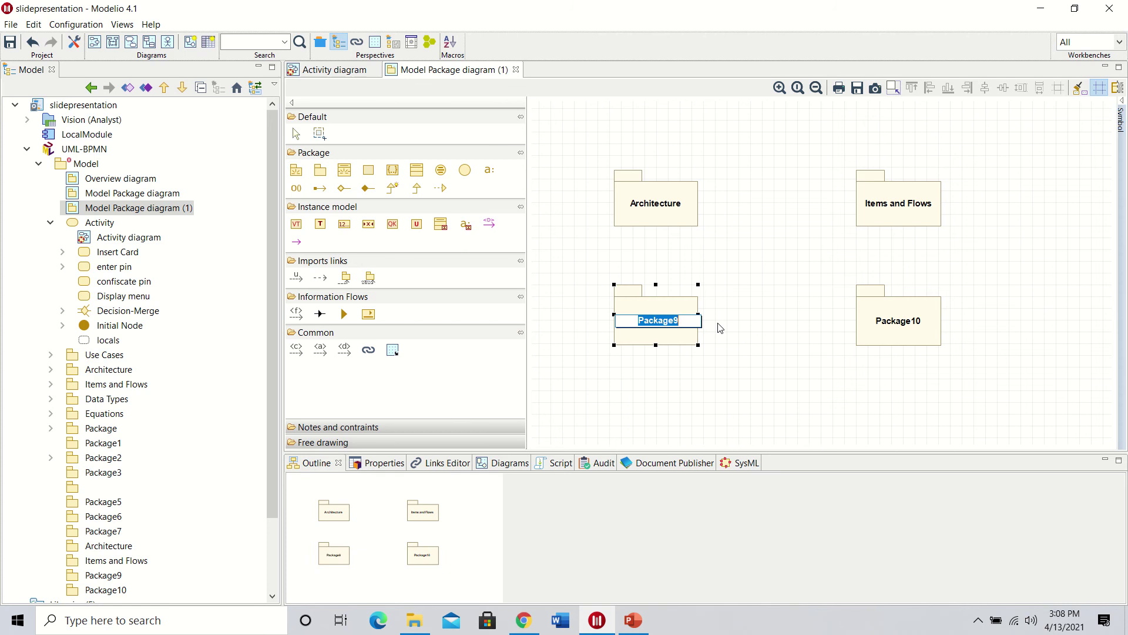
type("Data")
type(" Types")
left_click(888, 316)
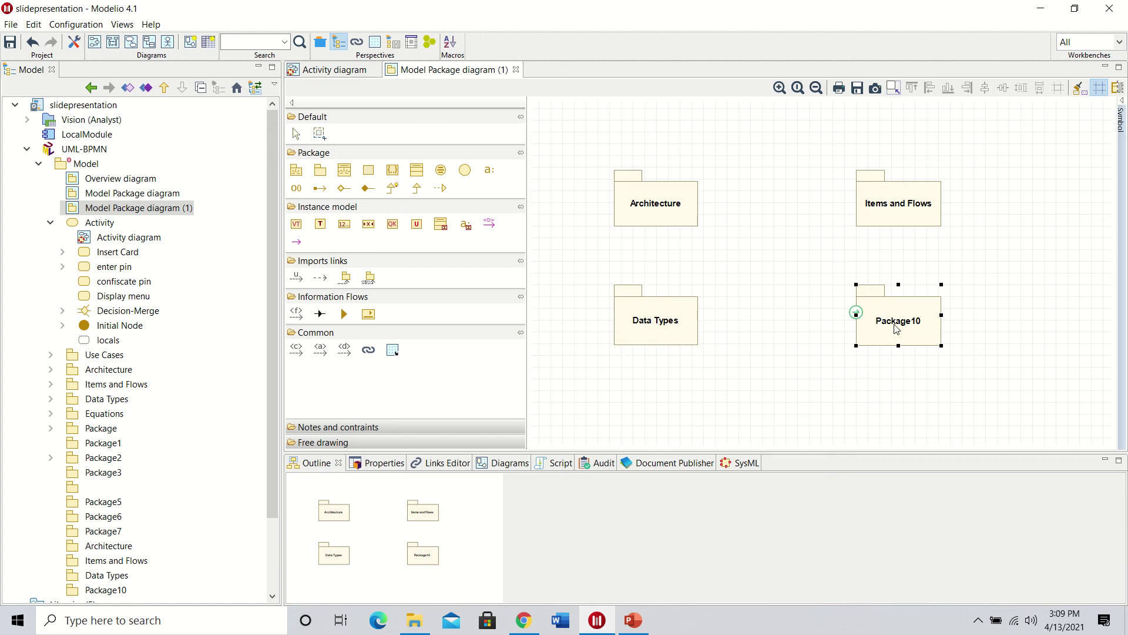
right_click(896, 329)
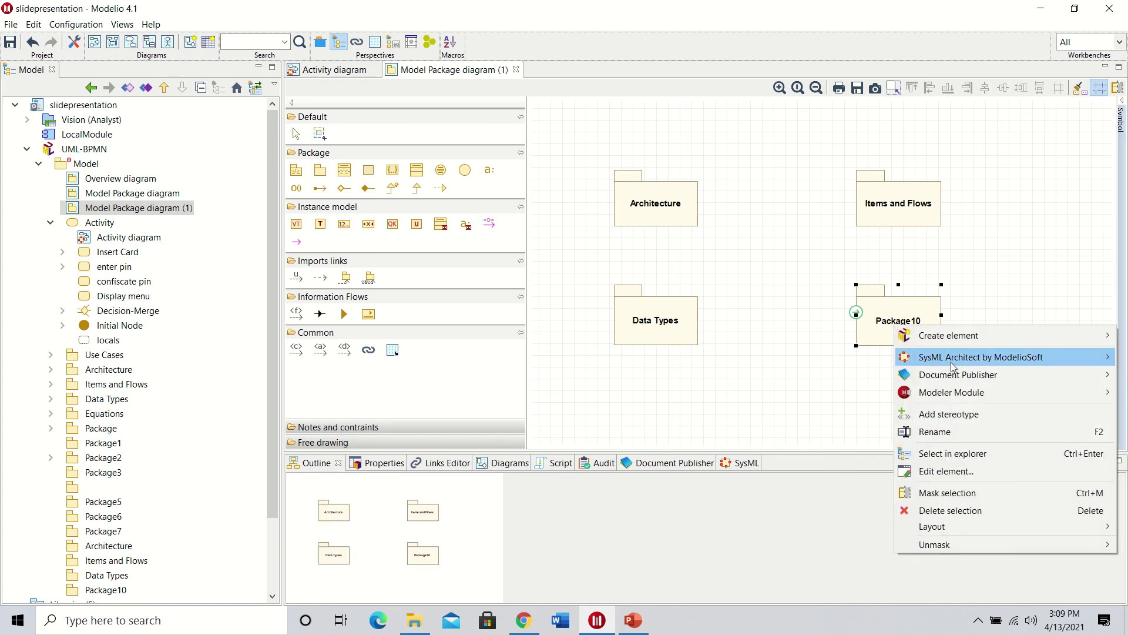
left_click(966, 432)
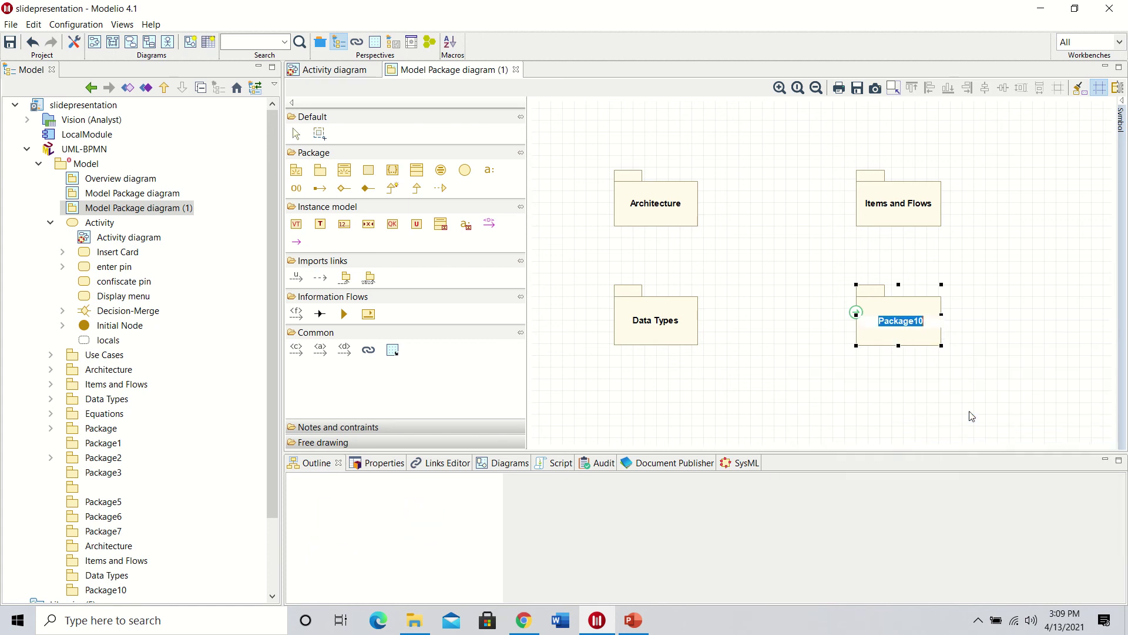
type("Eq")
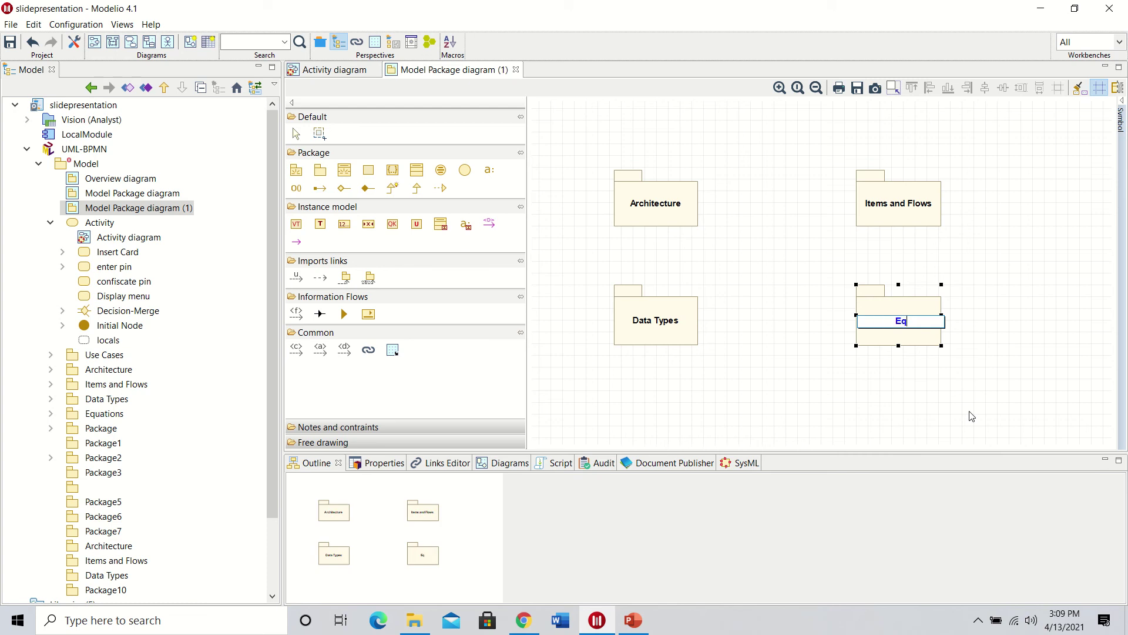
type("uations")
left_click(753, 263)
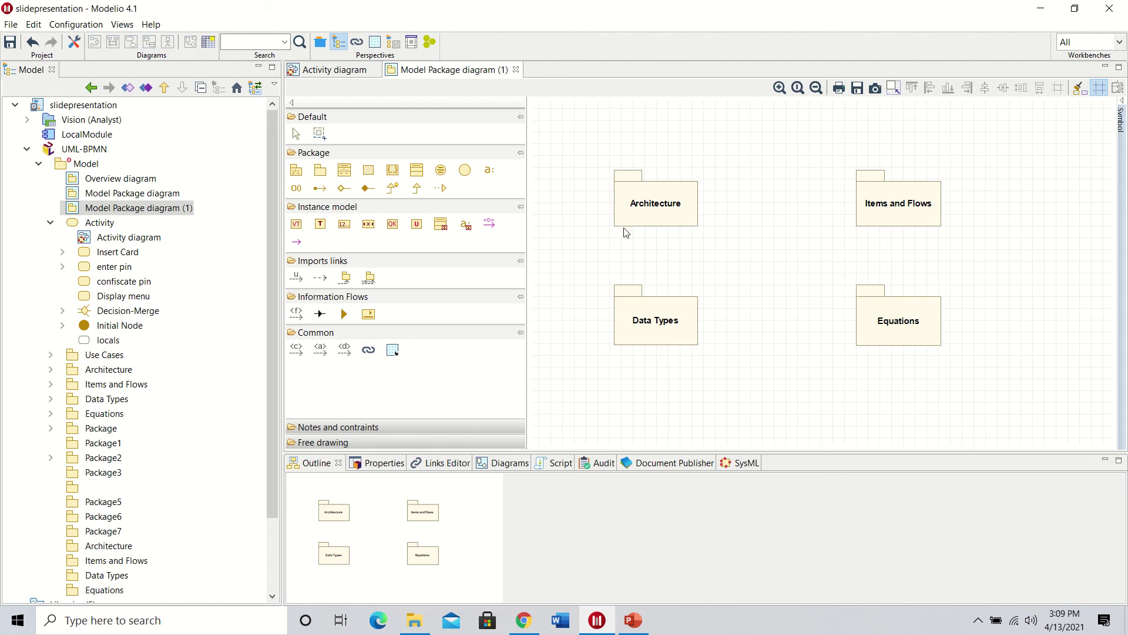
Step: Draw access links along the grid's four edges, connecting each pair of neighbouring packages
left_click(318, 282)
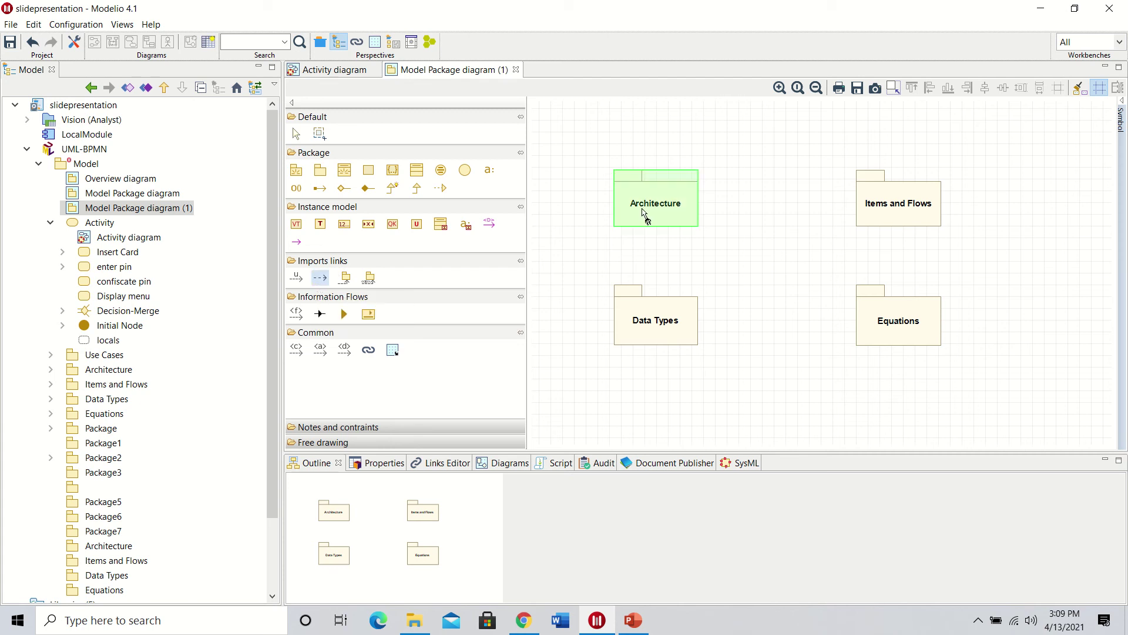
left_click(696, 208)
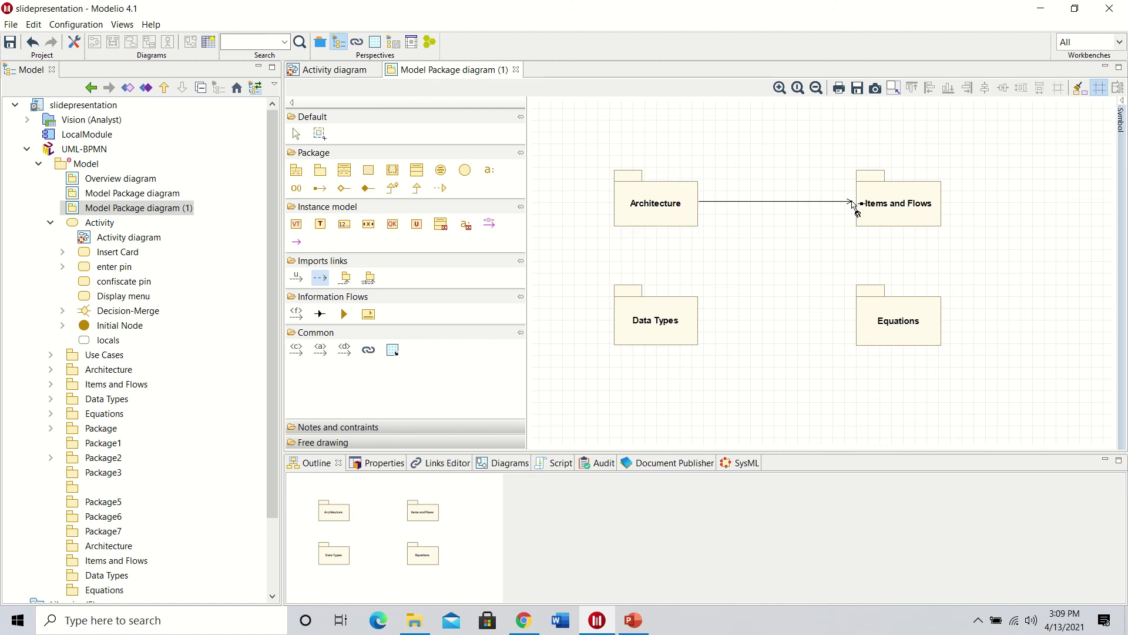
left_click(860, 208)
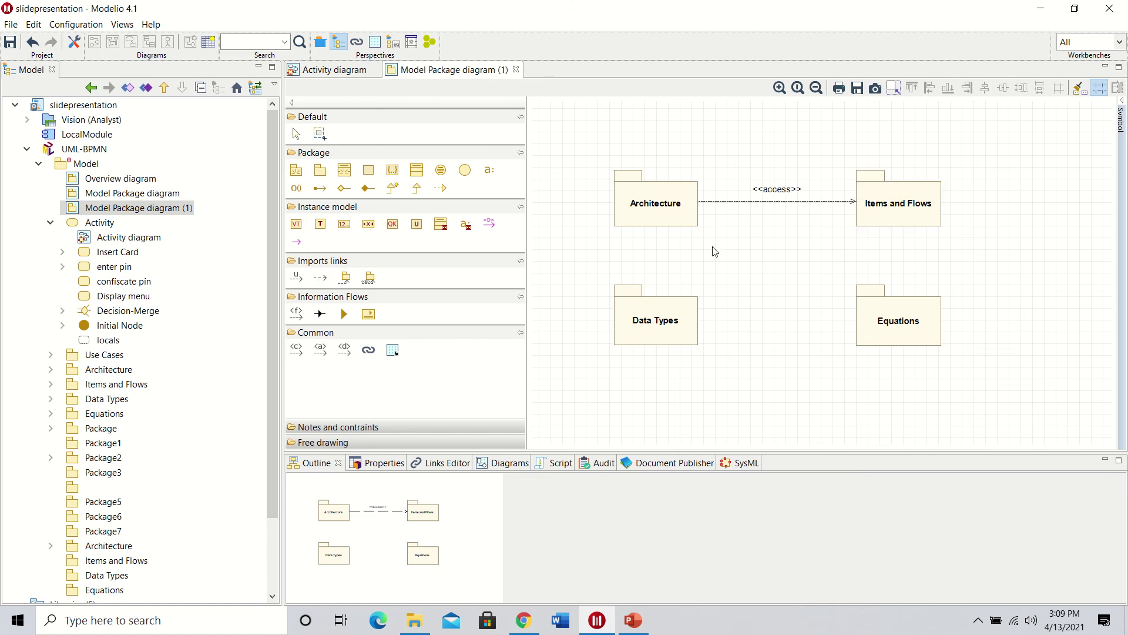
left_click(328, 280)
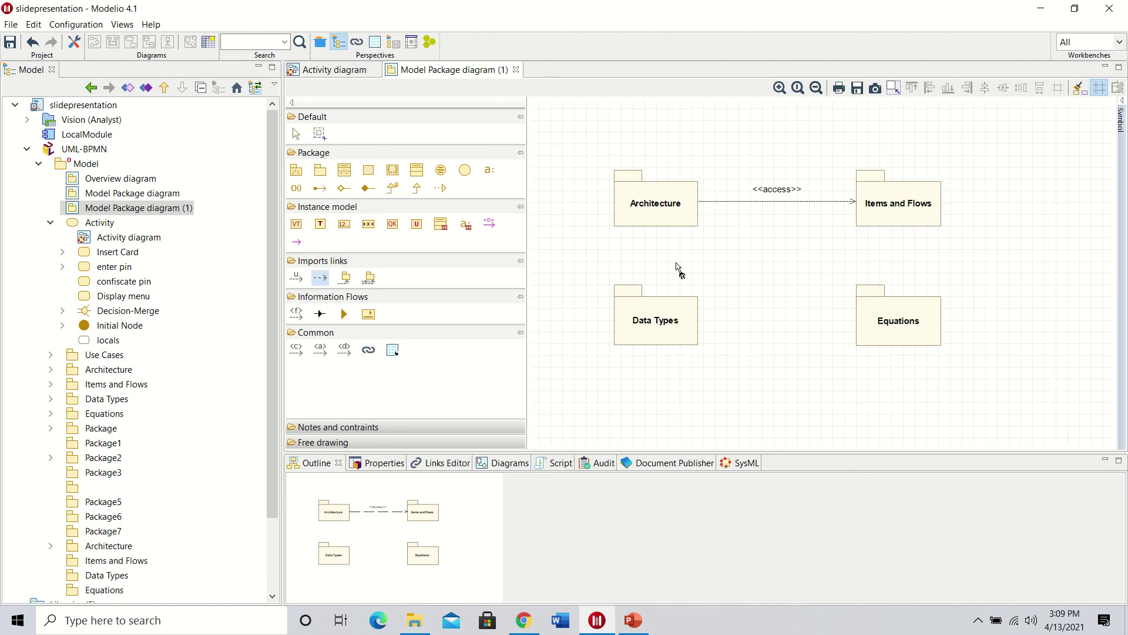
left_click(919, 227)
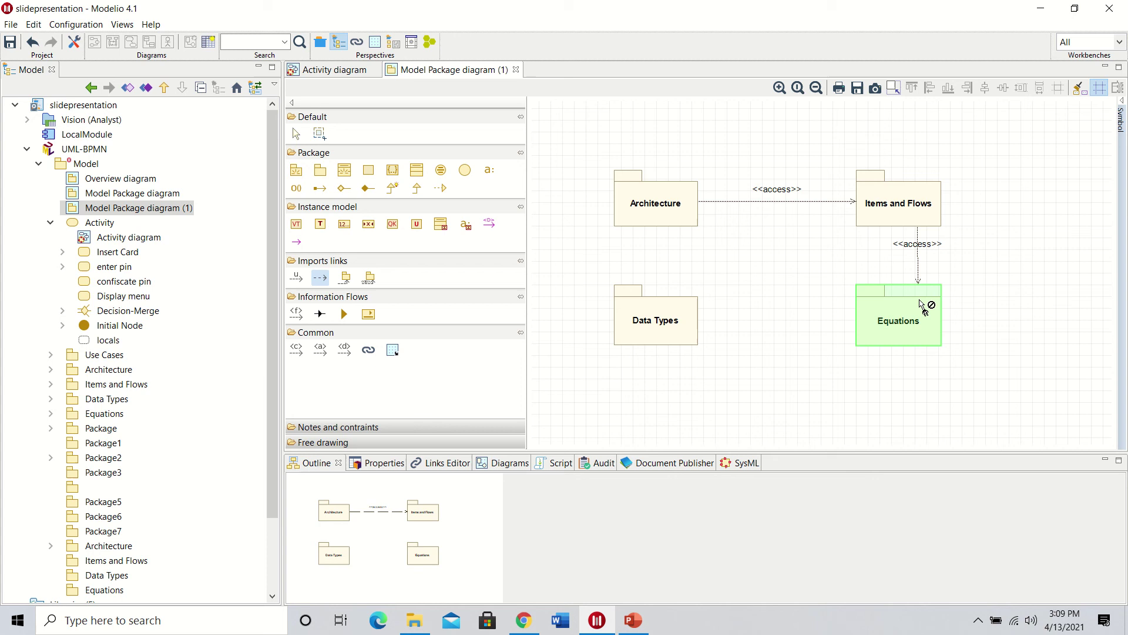
left_click(922, 303)
left_click(326, 276)
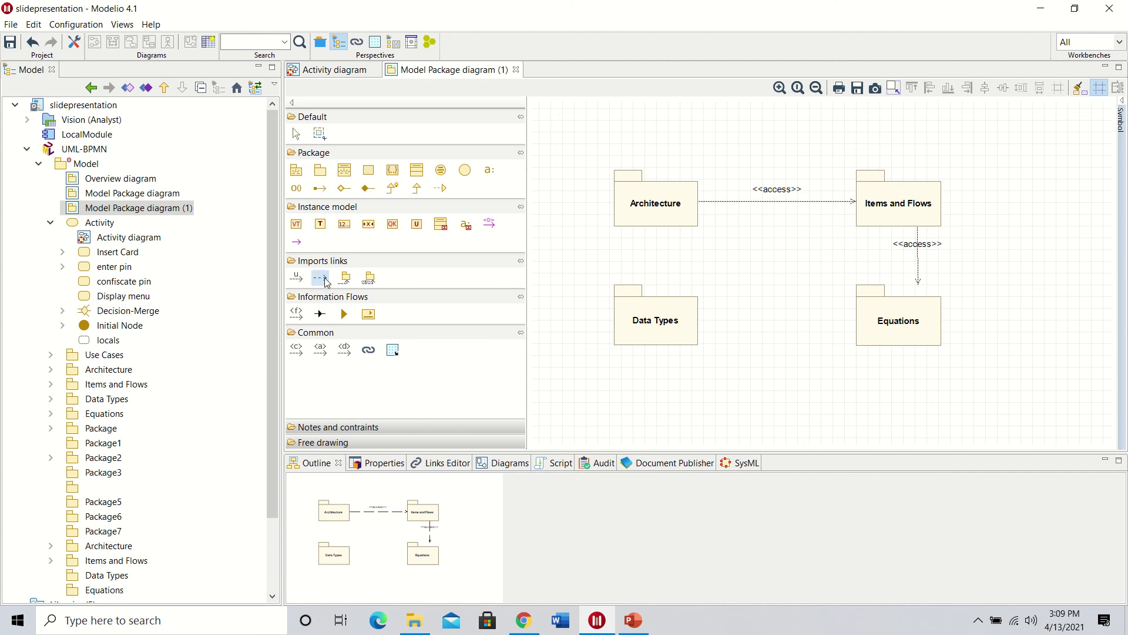
left_click(862, 327)
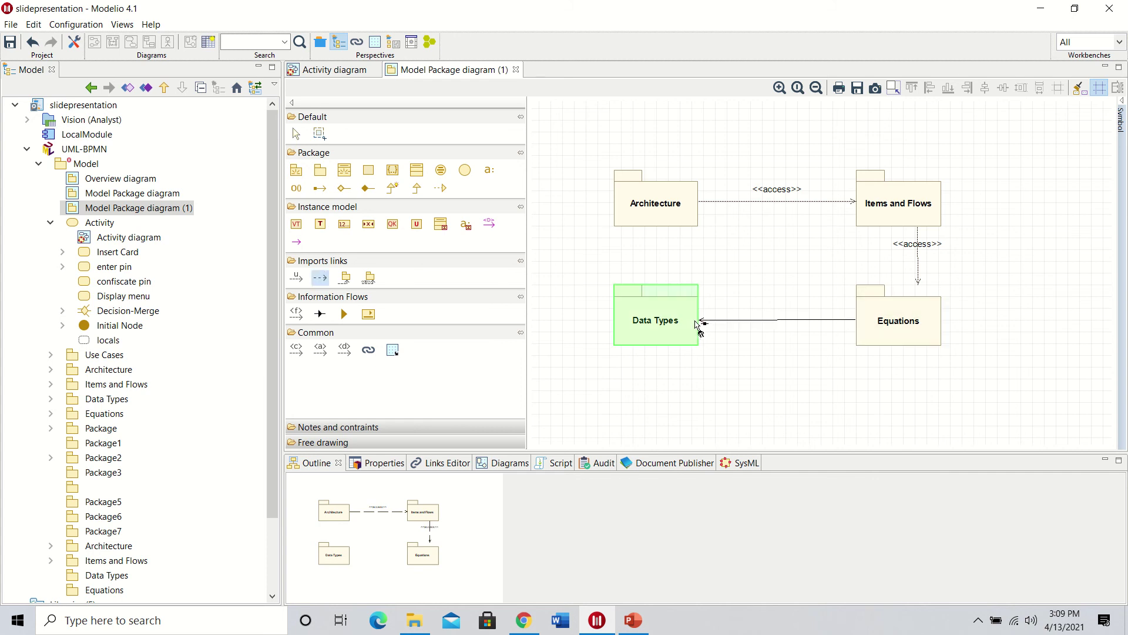
left_click(700, 323)
left_click(320, 277)
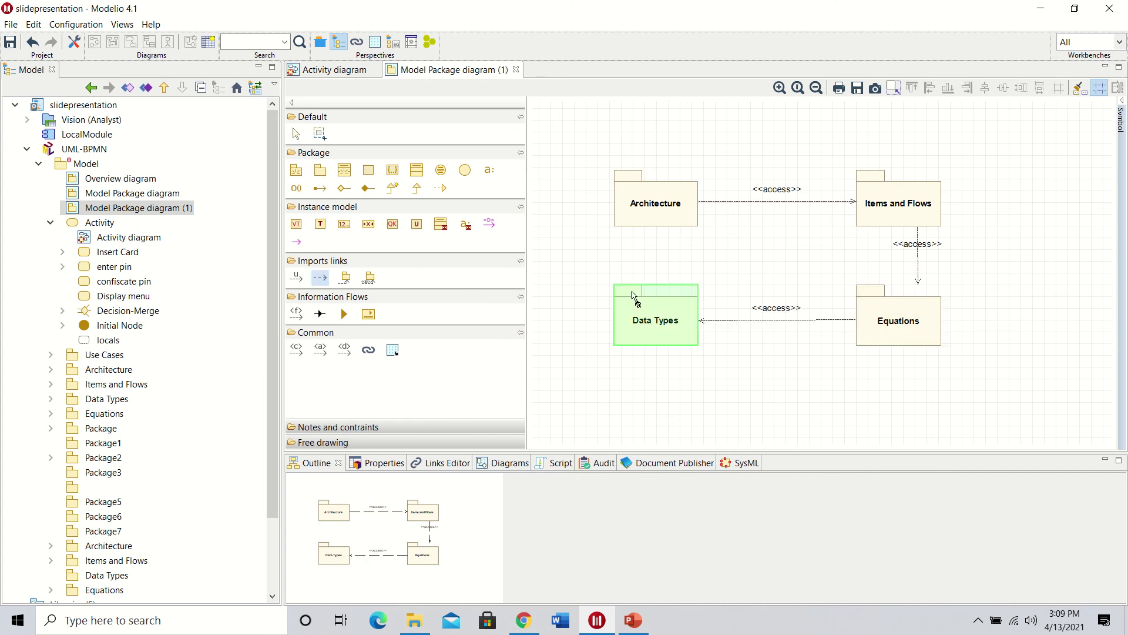
left_click(657, 298)
left_click(654, 226)
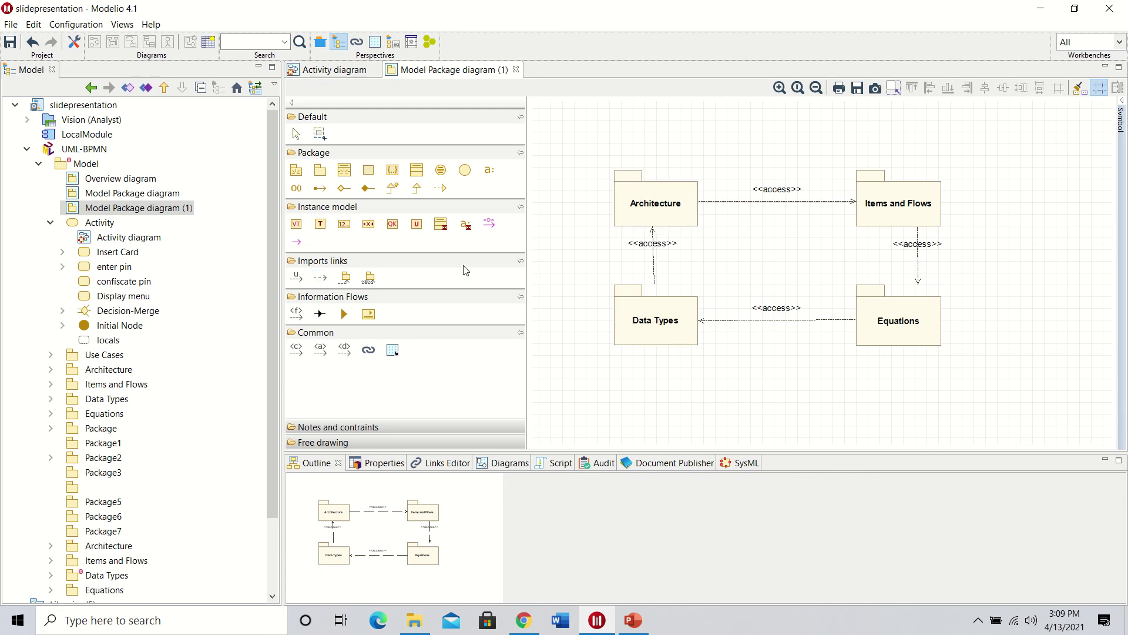
Step: Draw diagonal access links Architecture–Equations and Data Types–Items and Flows
left_click(319, 277)
left_click(697, 230)
left_click(854, 288)
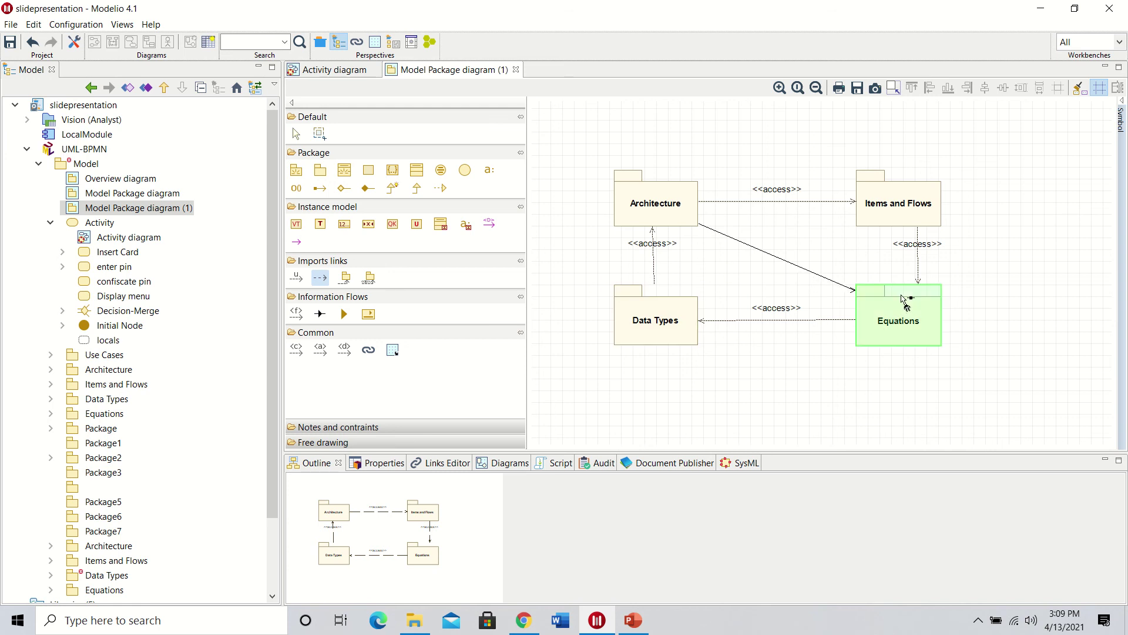
left_click(866, 300)
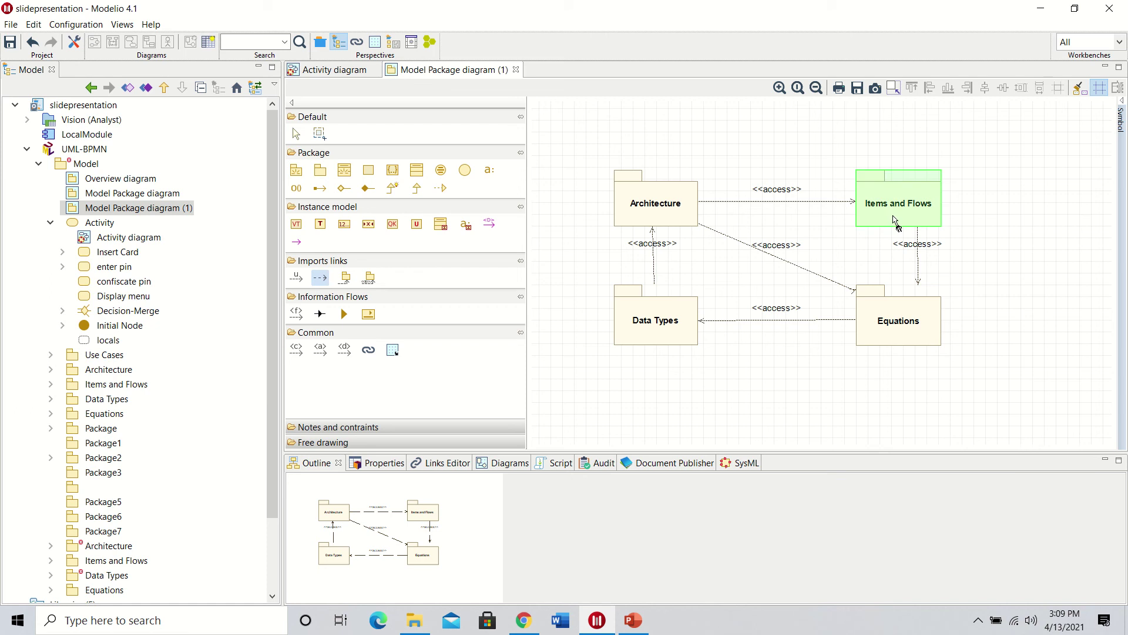
left_click(699, 307)
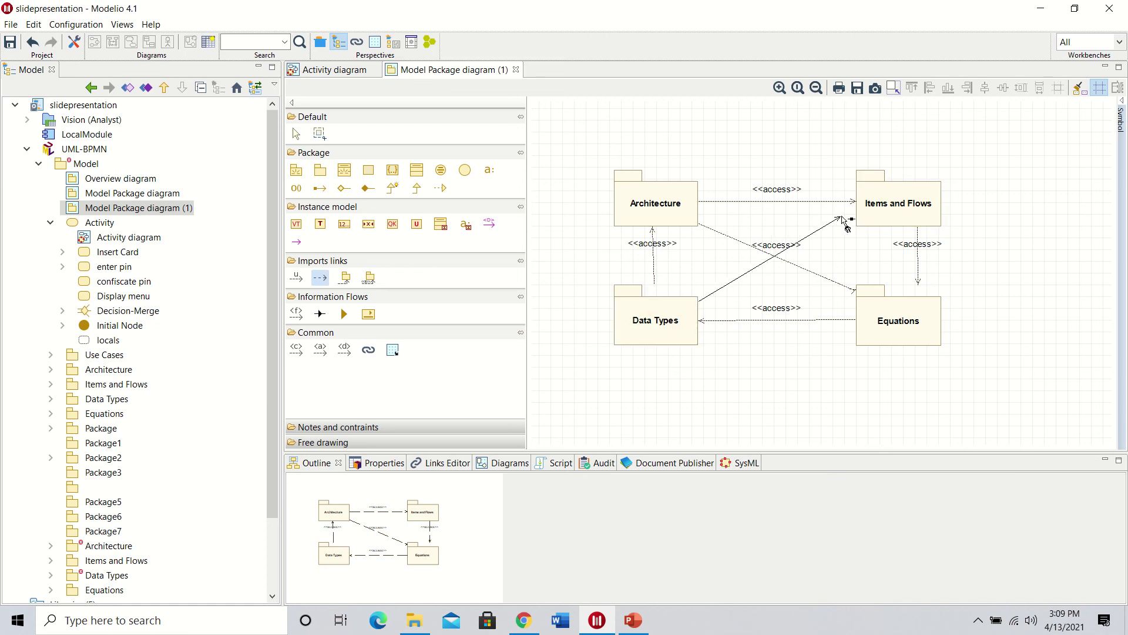
left_click(875, 220)
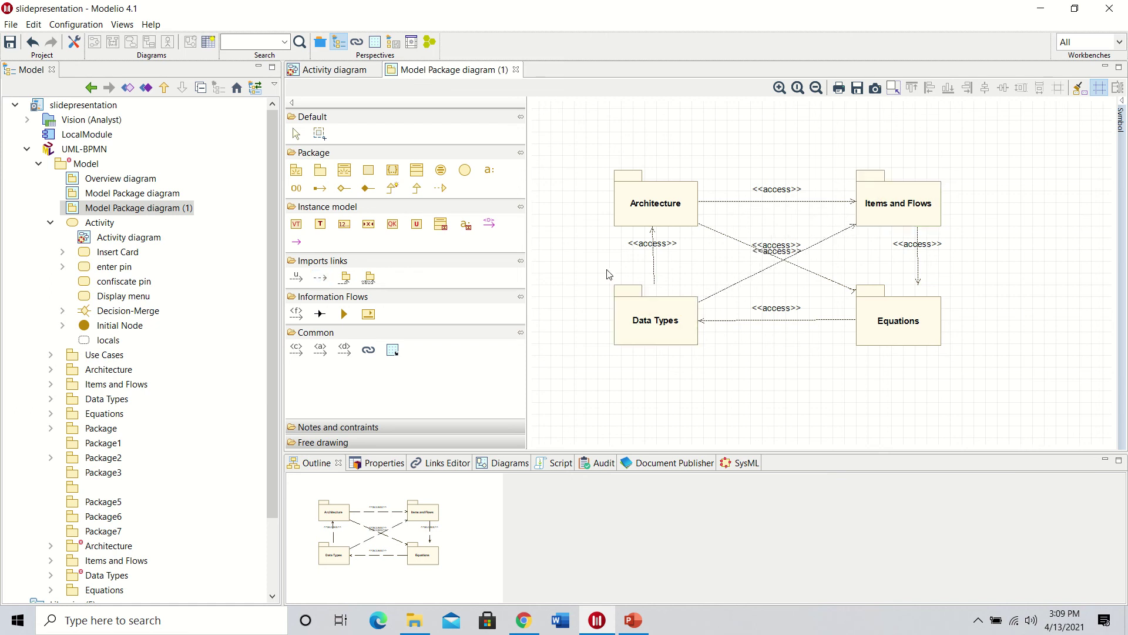
left_click(320, 277)
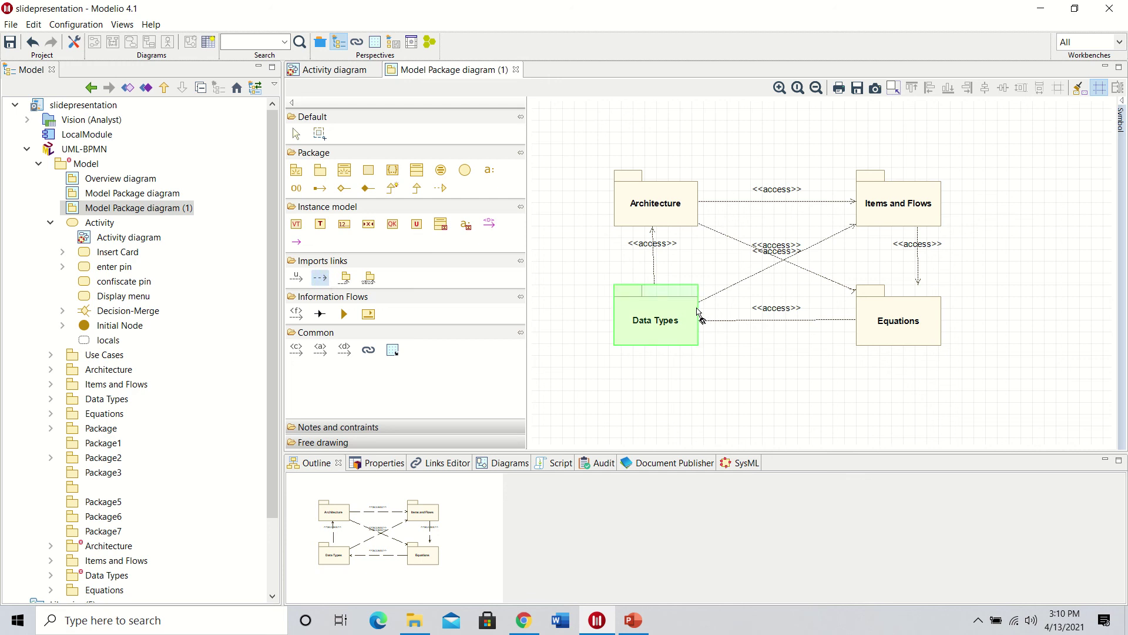
left_click(715, 296)
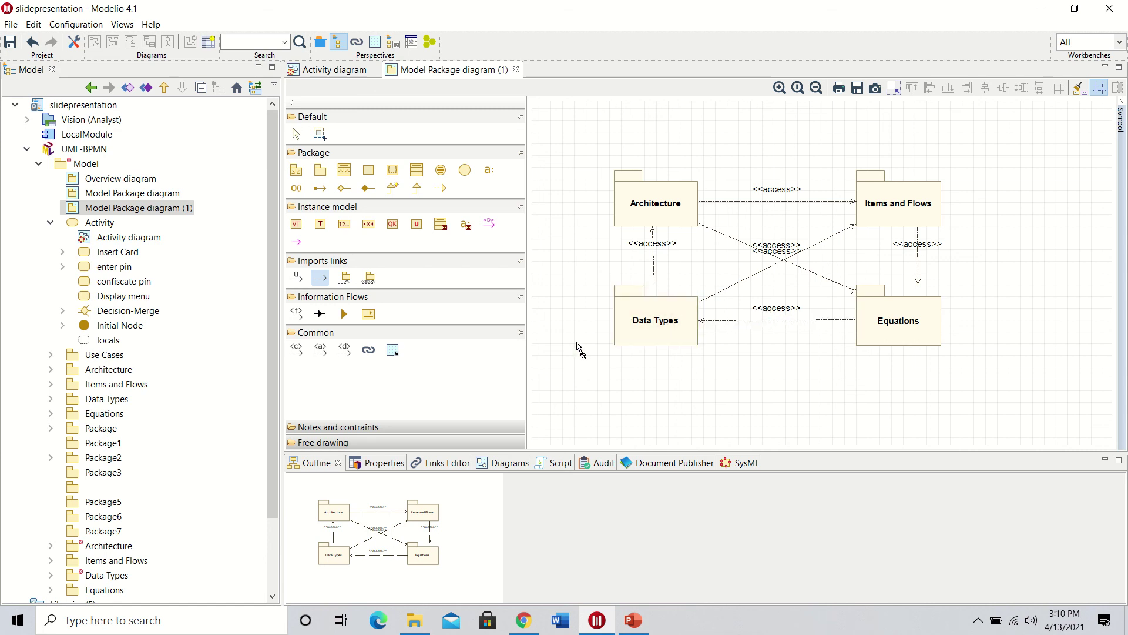
Step: Rename the top and bottom access links to 'access all'
right_click(774, 192)
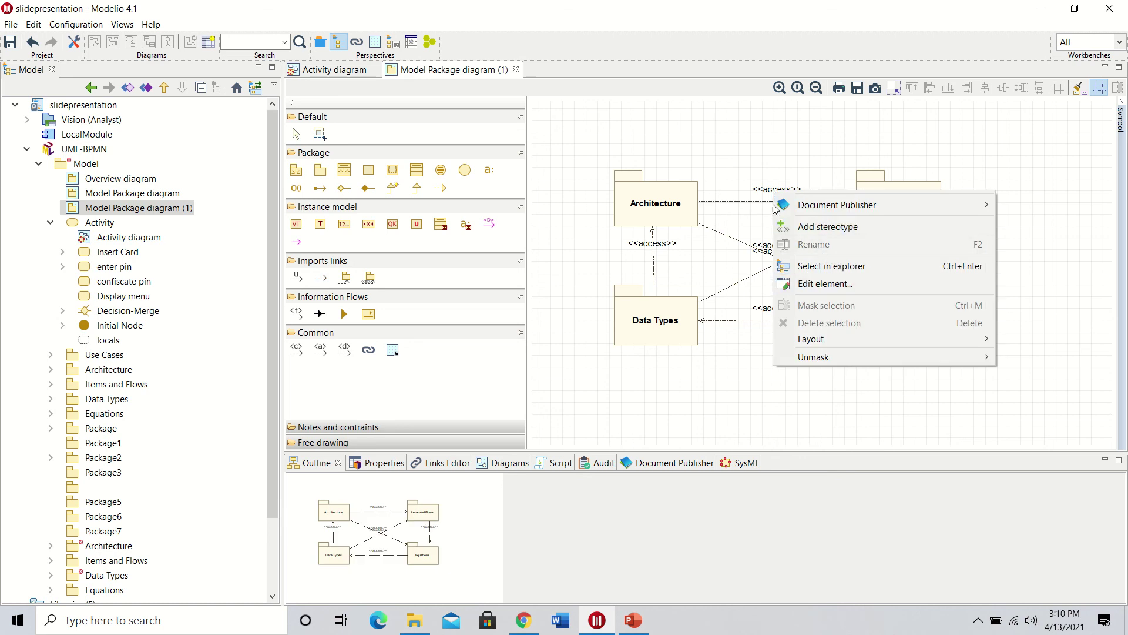
left_click(768, 193)
left_click(776, 193)
right_click(776, 196)
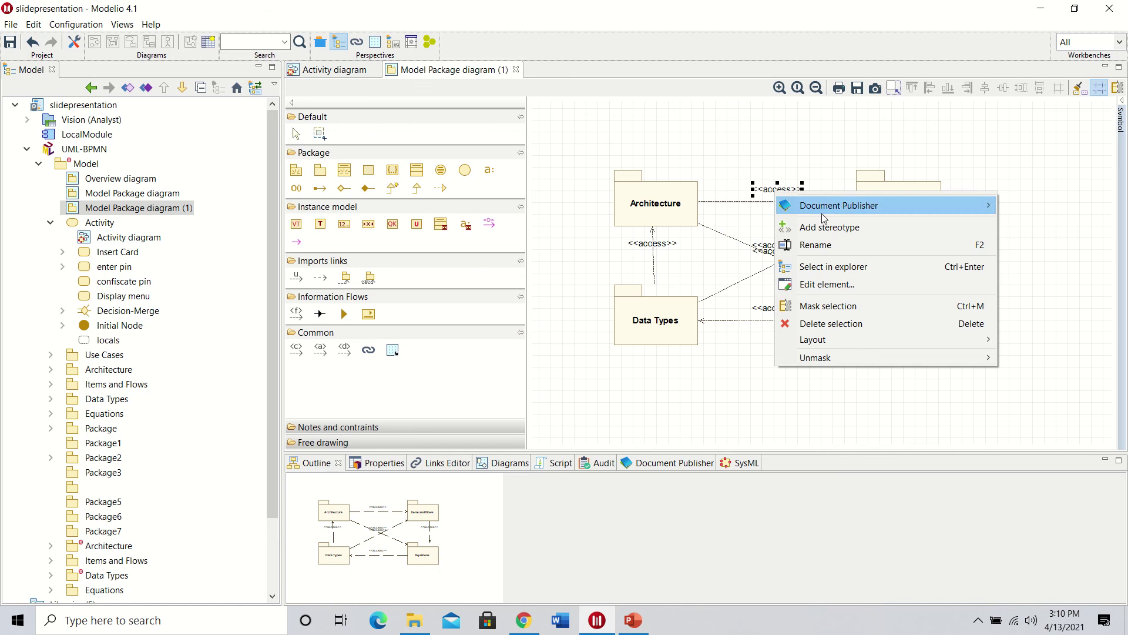
left_click(836, 247)
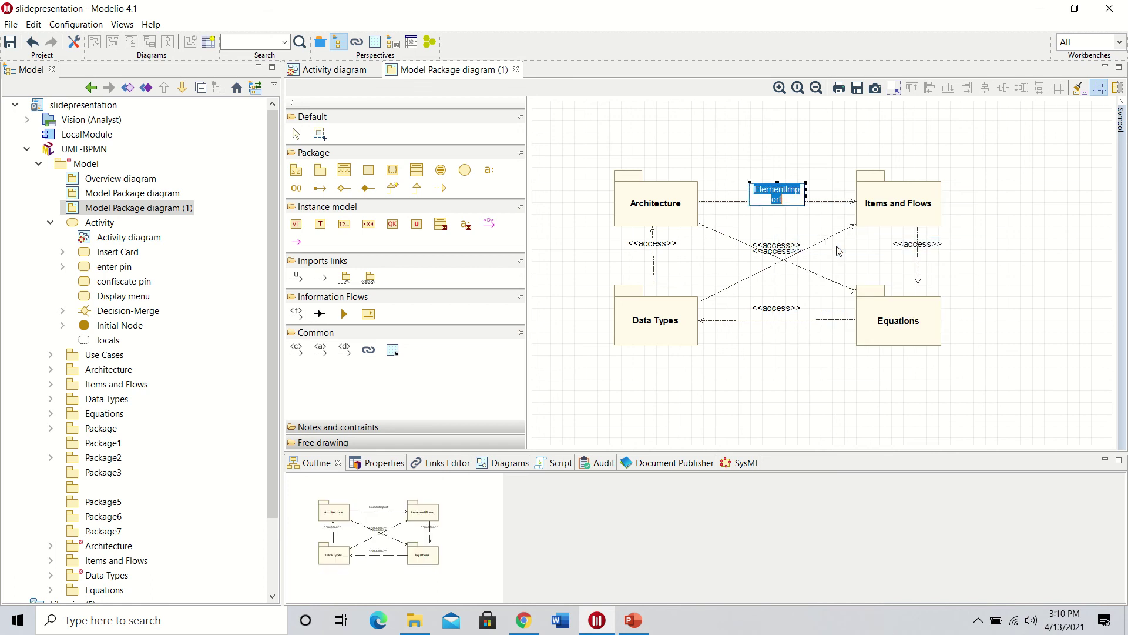
type("acess all")
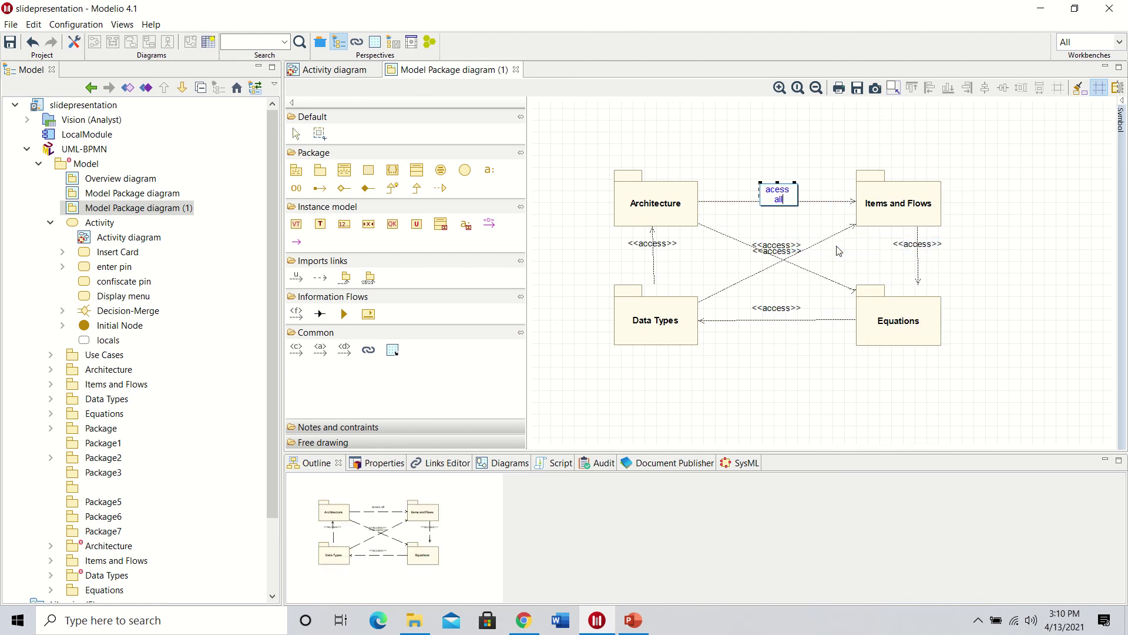
left_click(787, 313)
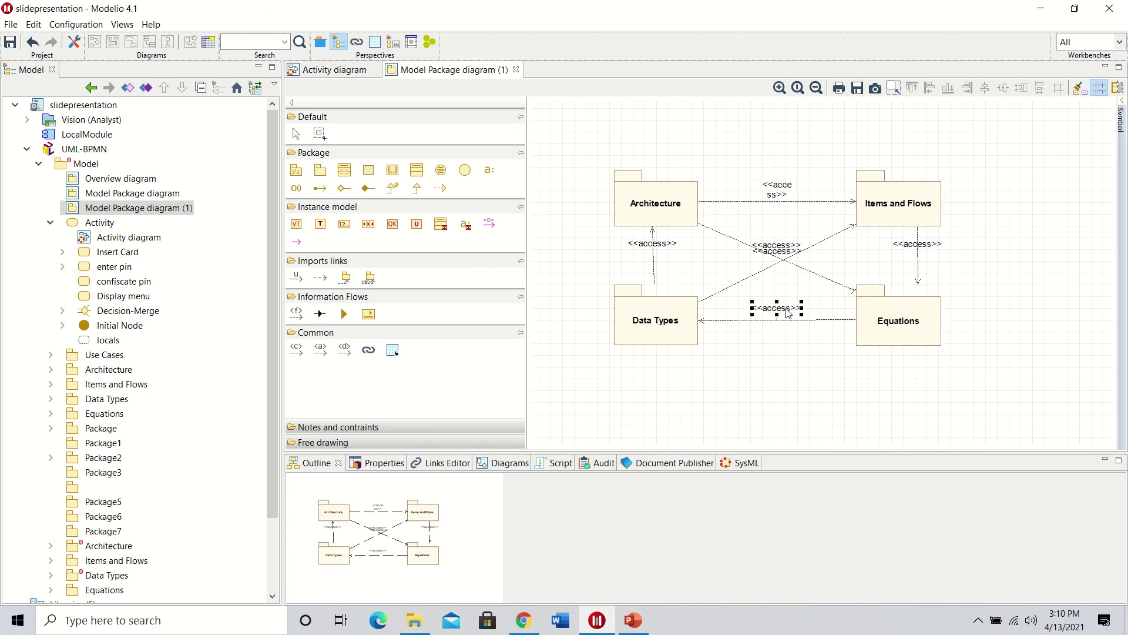
right_click(787, 314)
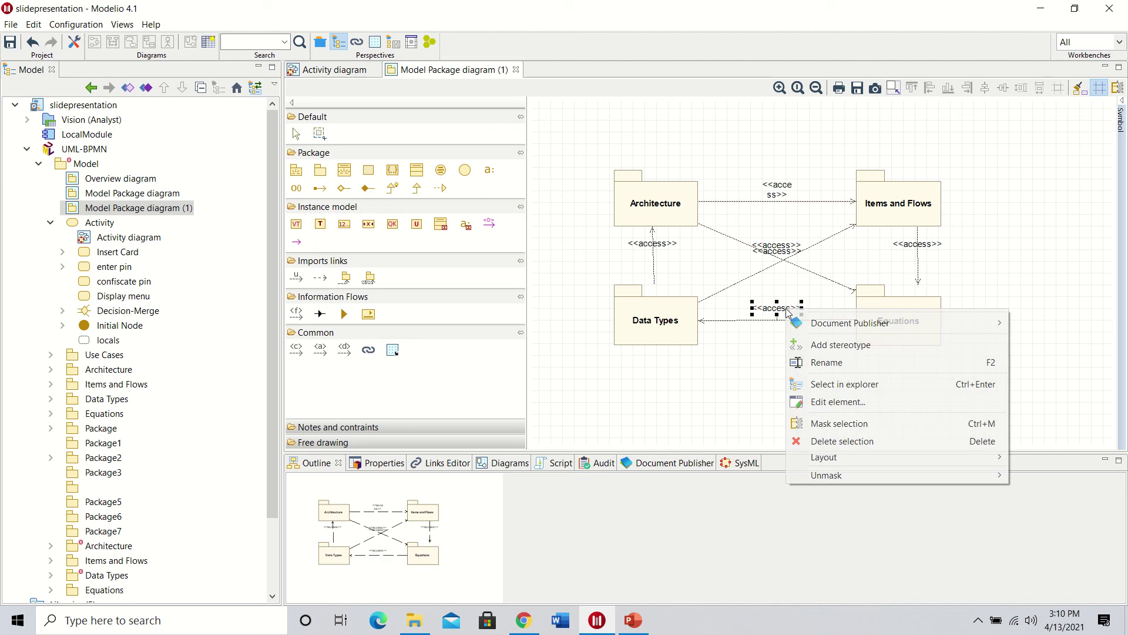
left_click(820, 363)
type("access")
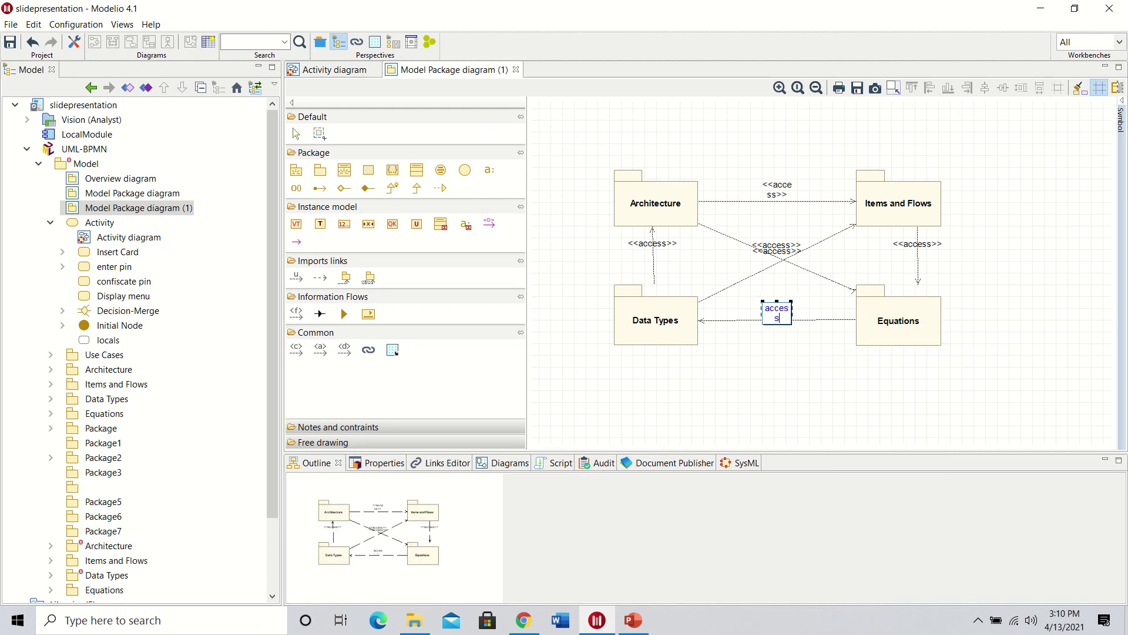
type(" all")
left_click(648, 251)
Step: Rename the left access link and cut the middle link's existing name
left_click(653, 234)
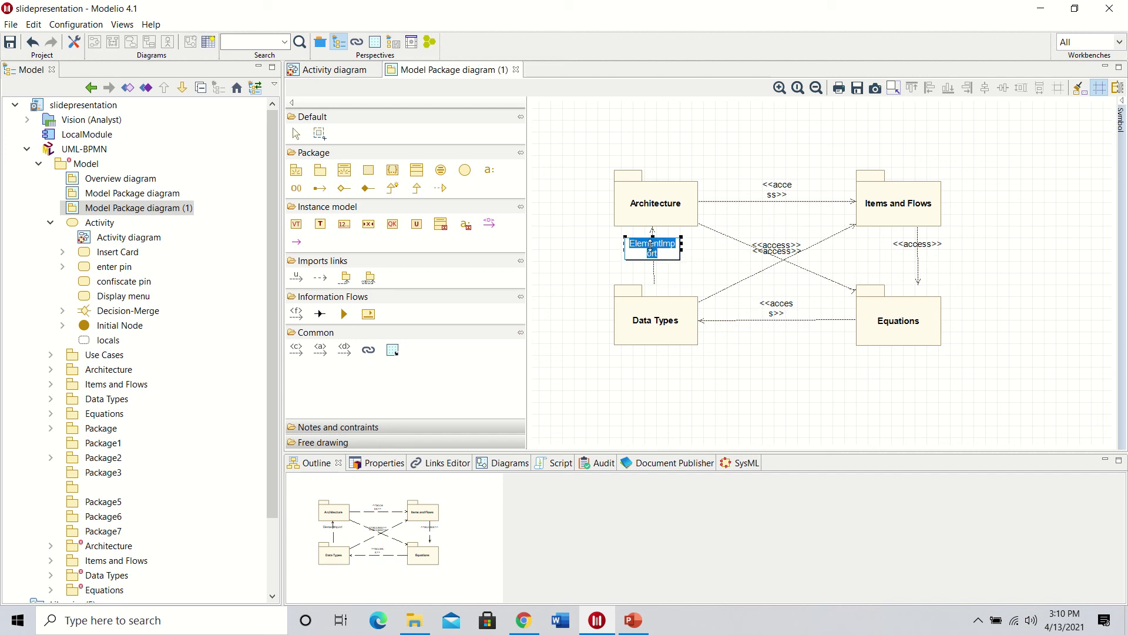
type("access all")
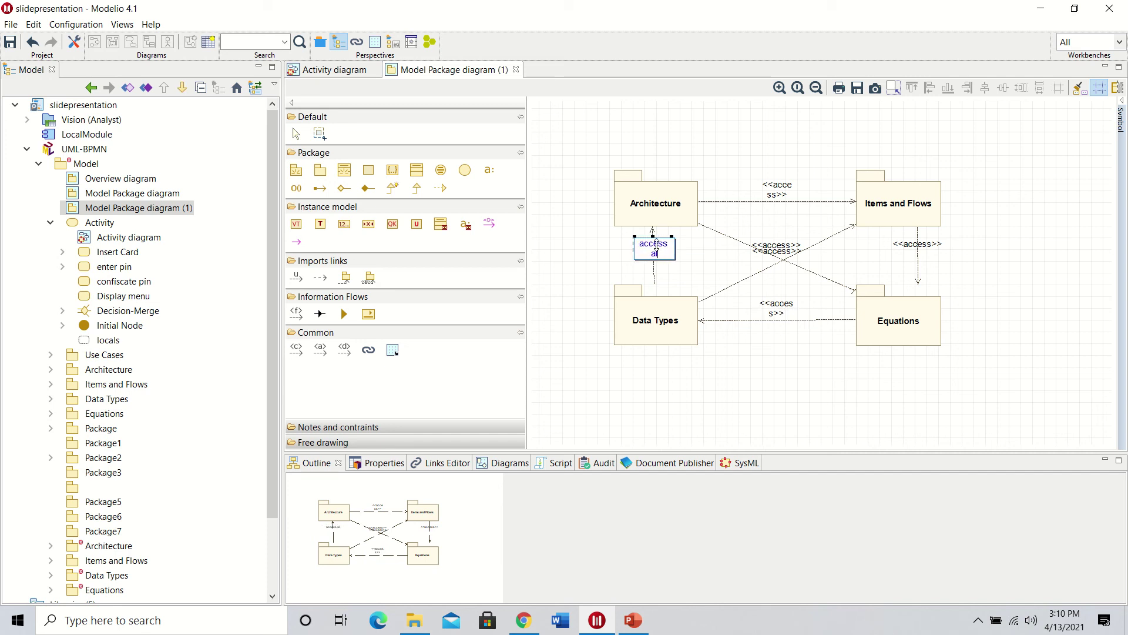
left_click(784, 254)
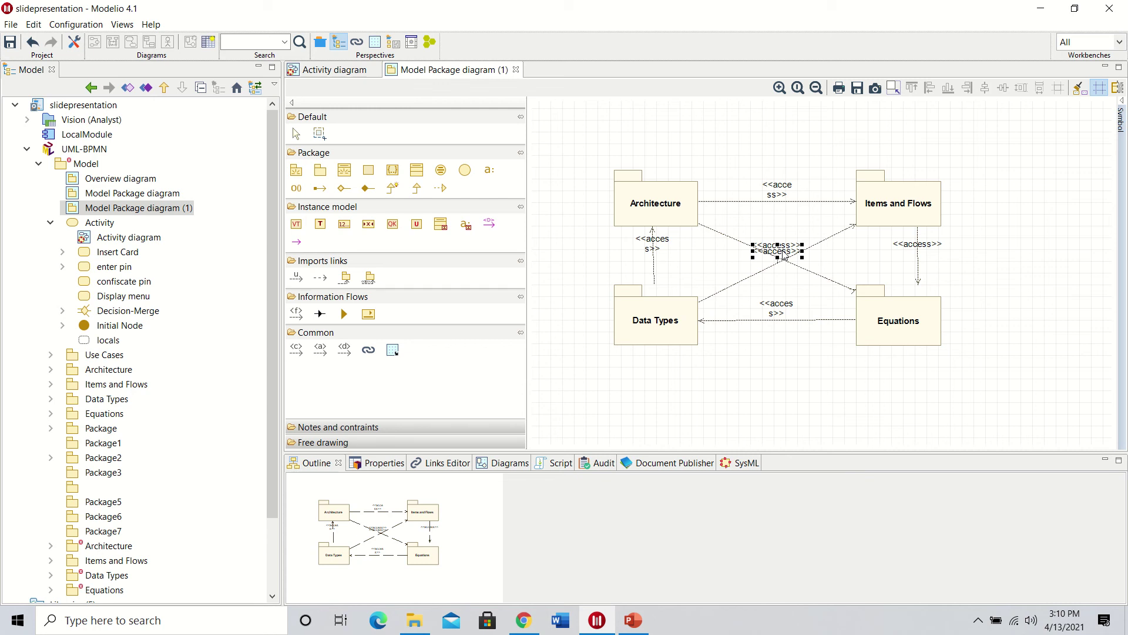
double_click(783, 256)
right_click(782, 254)
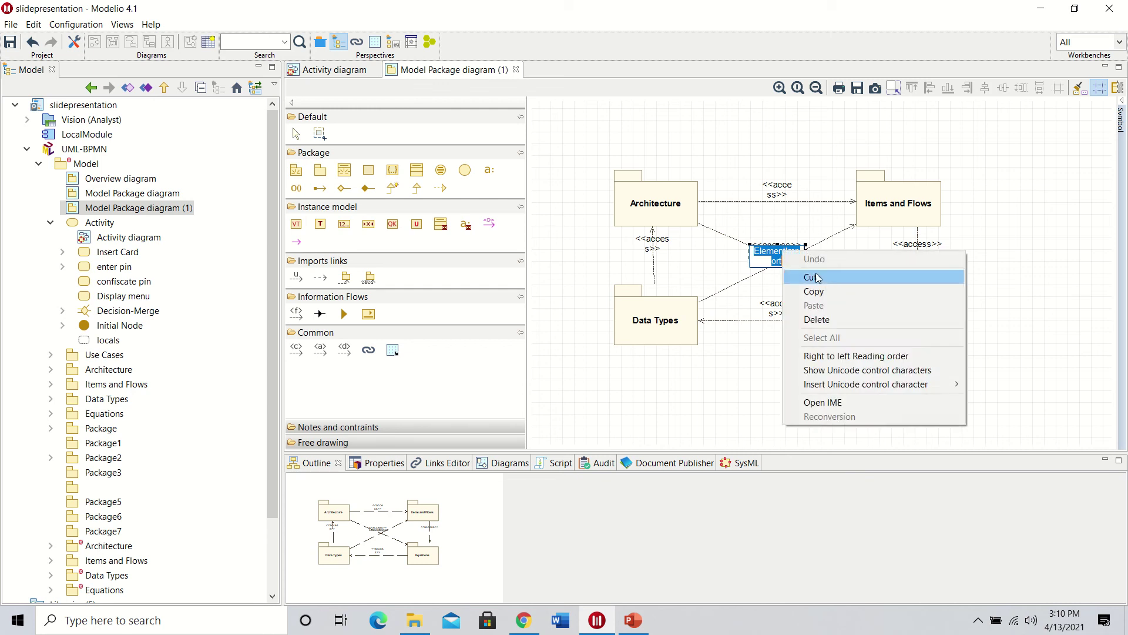
left_click(817, 279)
key("Return")
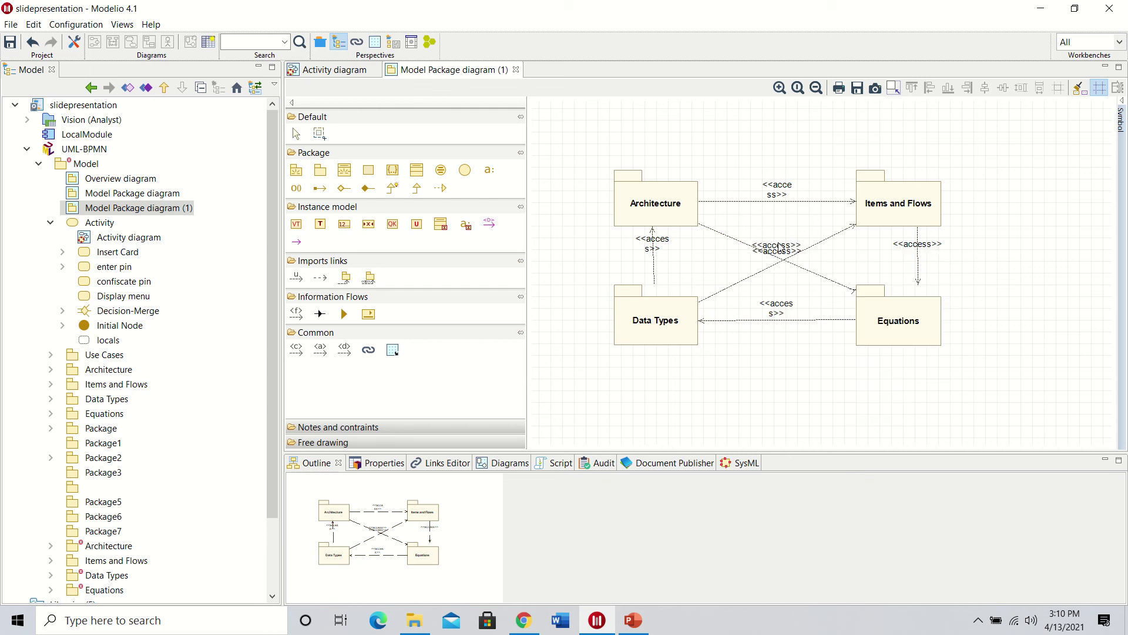
Step: Rename the middle and right access links to 'acess all'
left_click(778, 246)
right_click(780, 244)
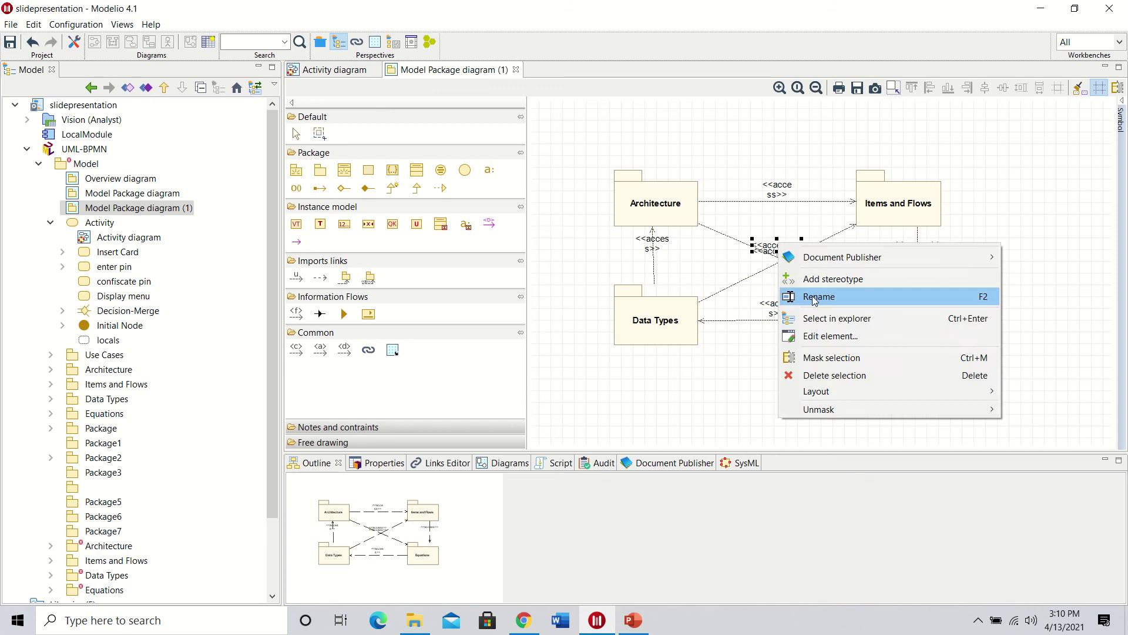
left_click(815, 297)
type("acess all")
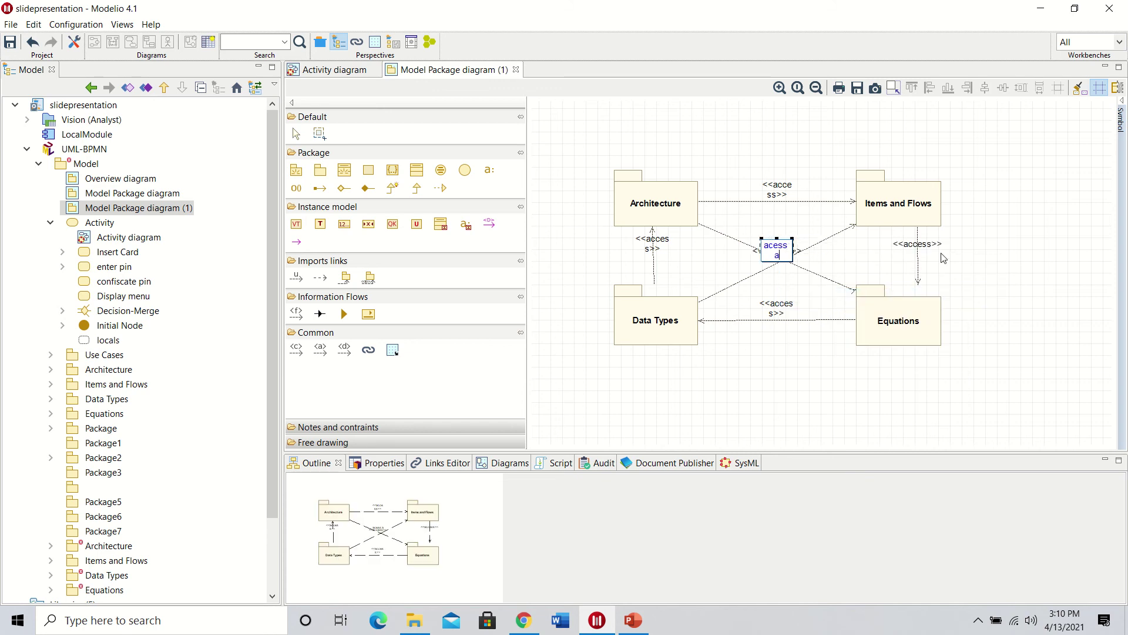
left_click(922, 248)
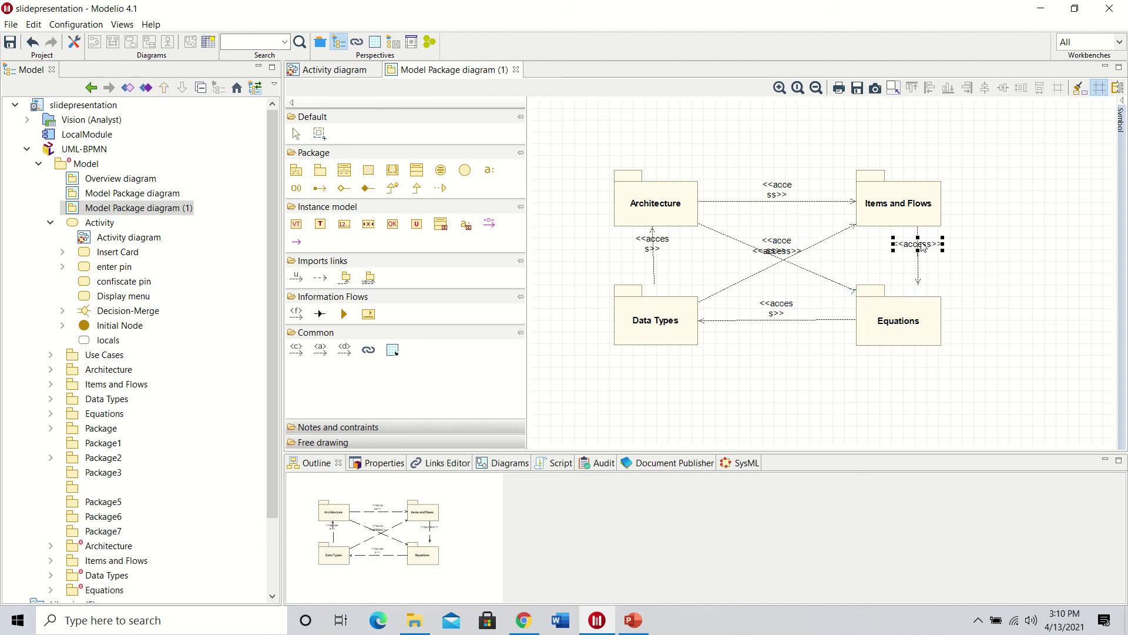
right_click(923, 248)
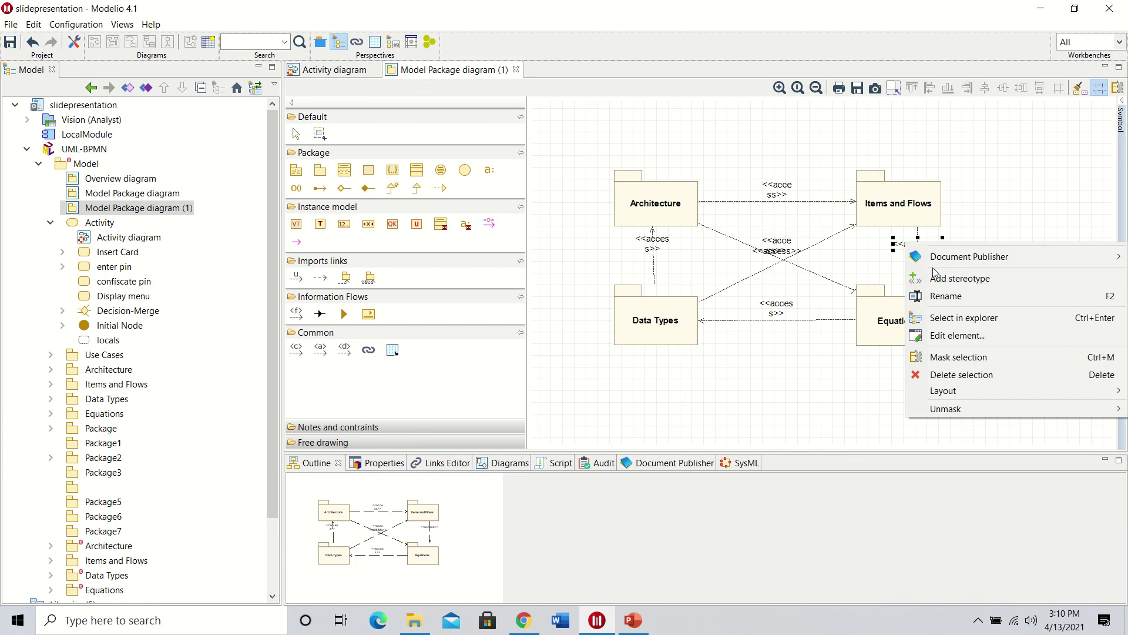
left_click(949, 298)
type("acess all")
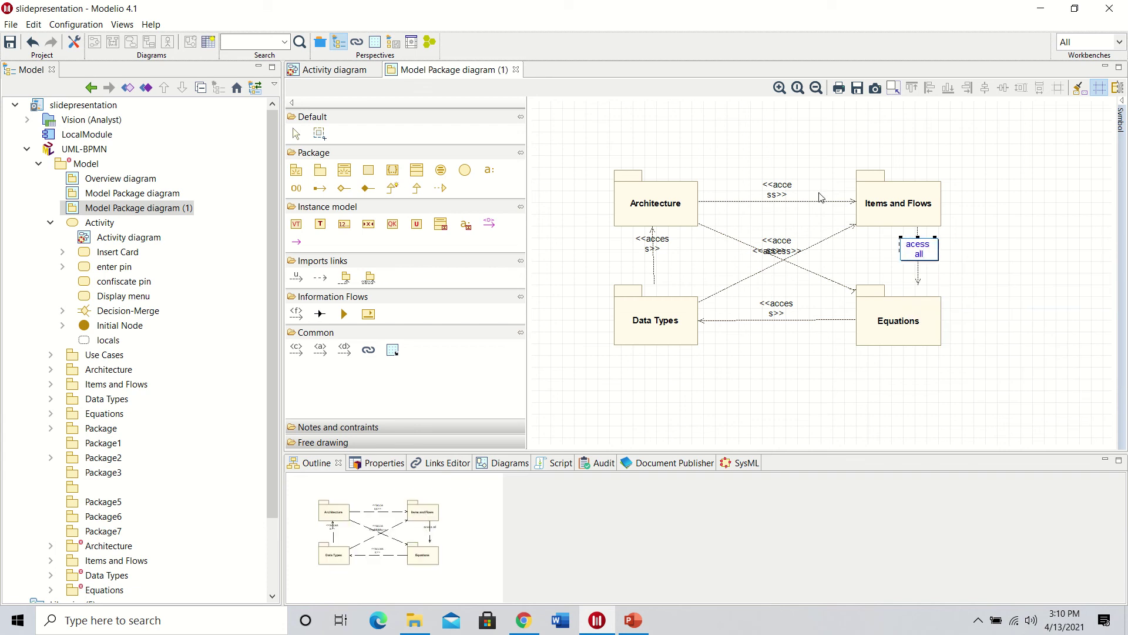
Step: Rename the top and bottom access links again to 'acess all'
left_click(783, 188)
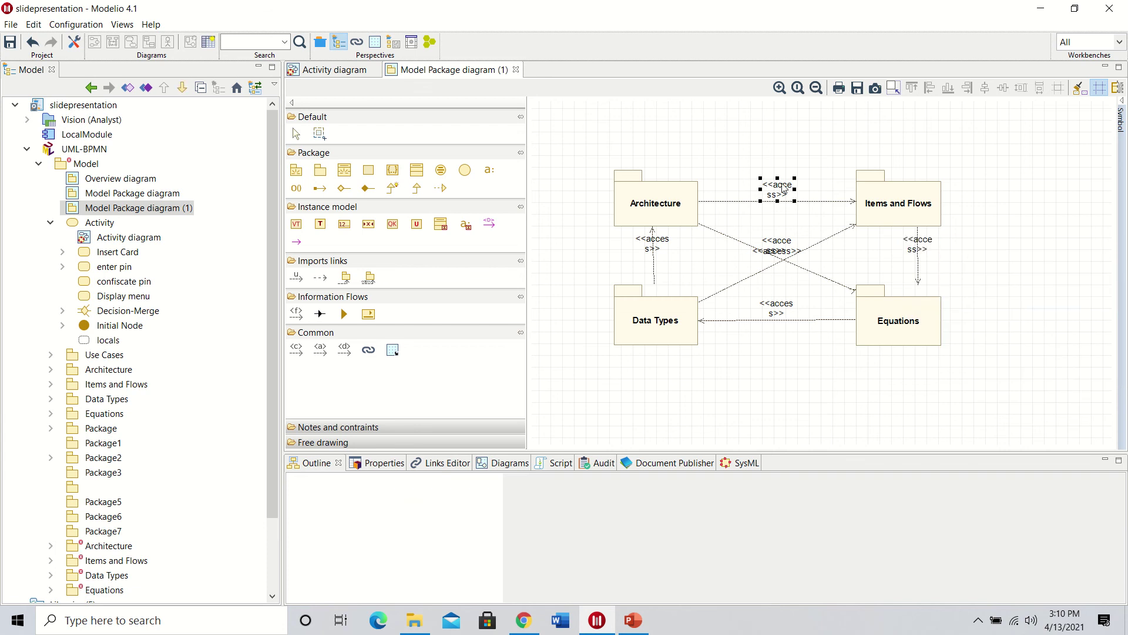
right_click(783, 188)
left_click(811, 235)
key("End")
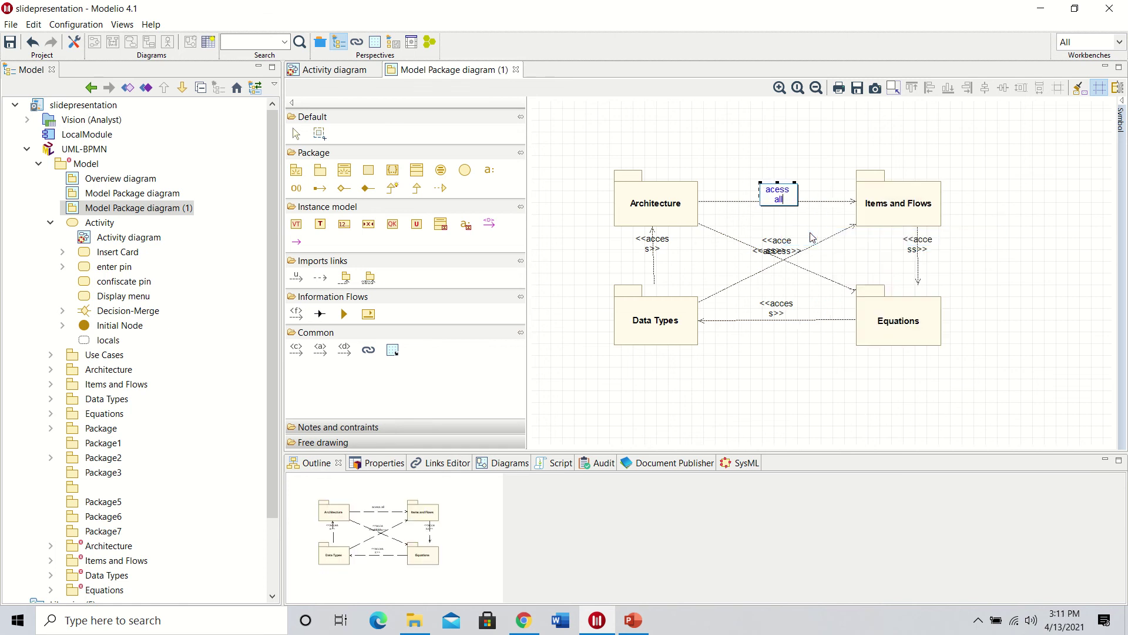
left_click(784, 310)
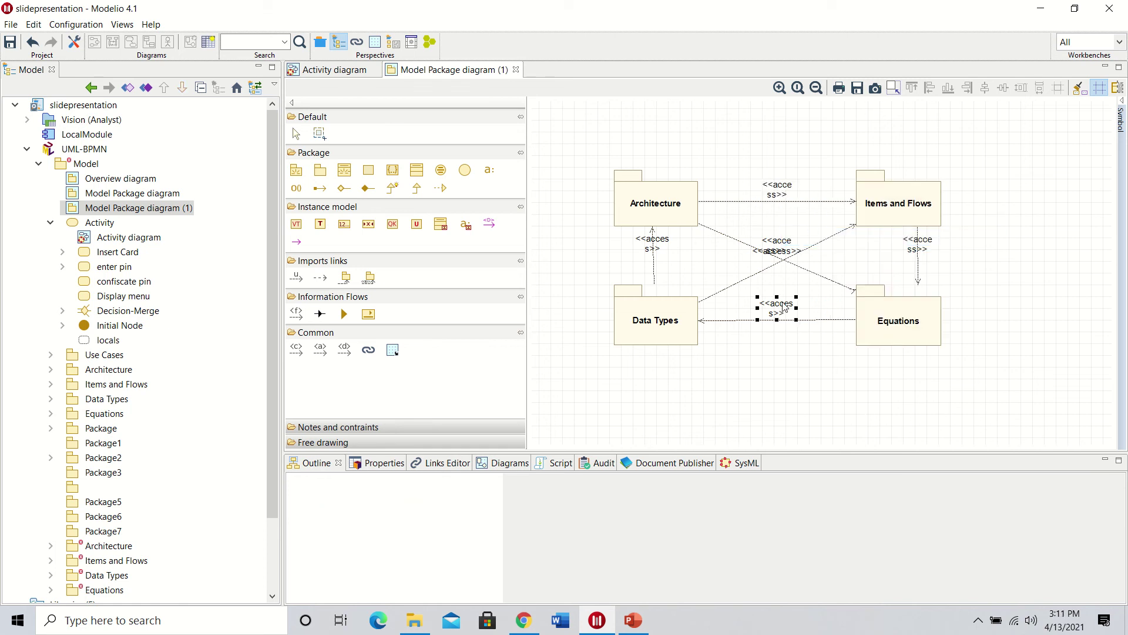
right_click(783, 308)
left_click(819, 356)
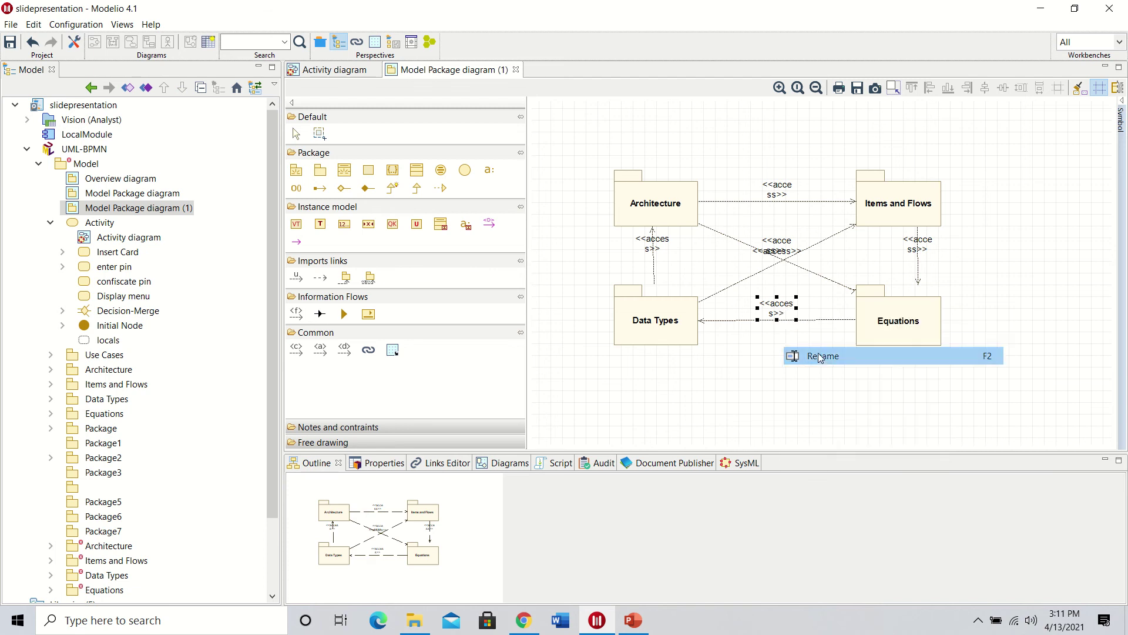
type("aces")
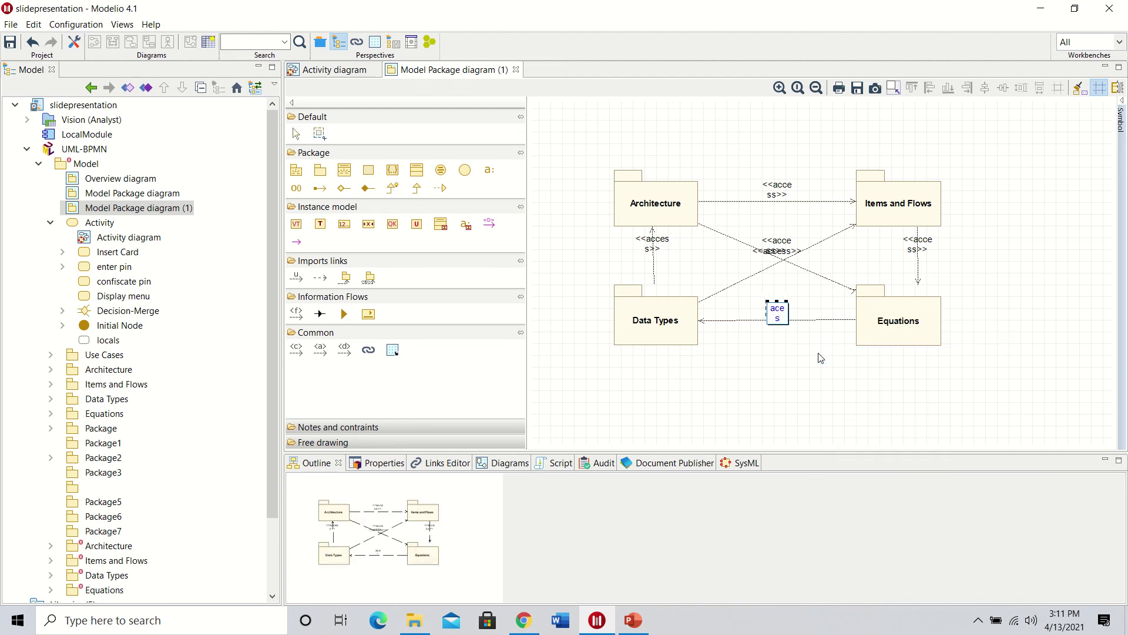
type("s all")
key("Return")
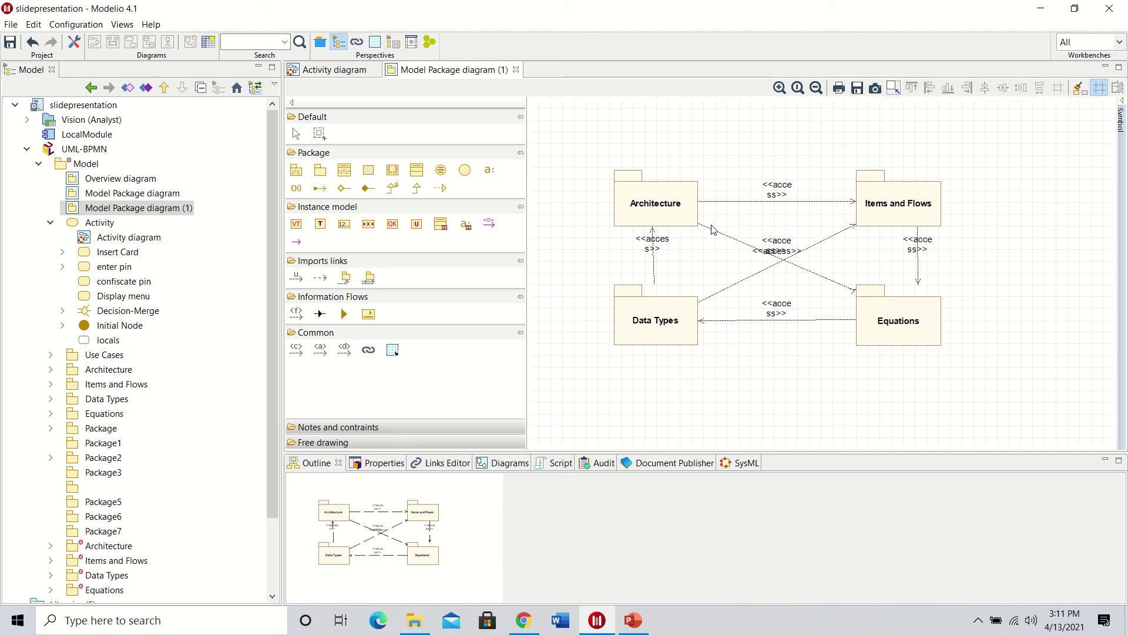